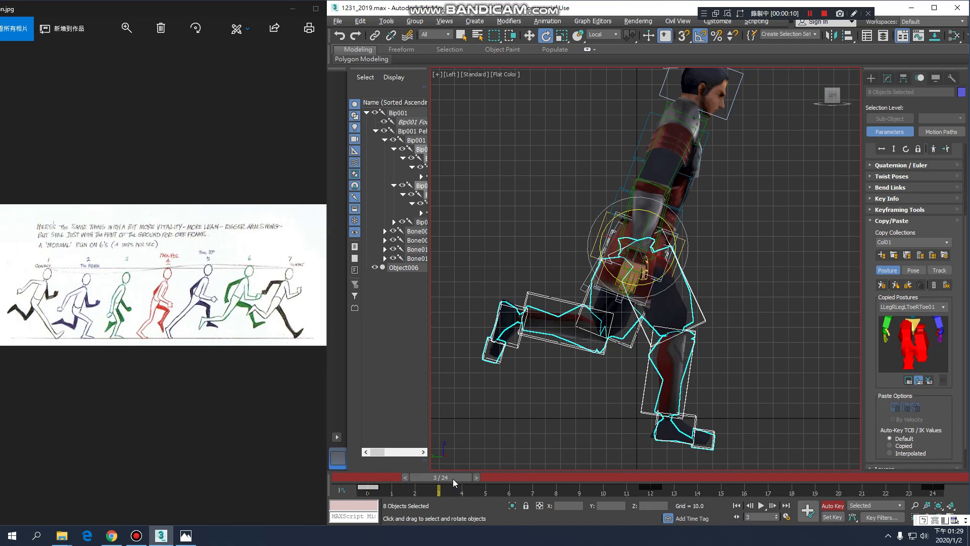
At frame 12, set a key on the biped's Body Vertical track
mouse_move(457, 474)
mouse_down()
mouse_move(337, 477)
mouse_move(451, 474)
mouse_up()
key(e)
click(893, 148)
drag(450, 478, 659, 483)
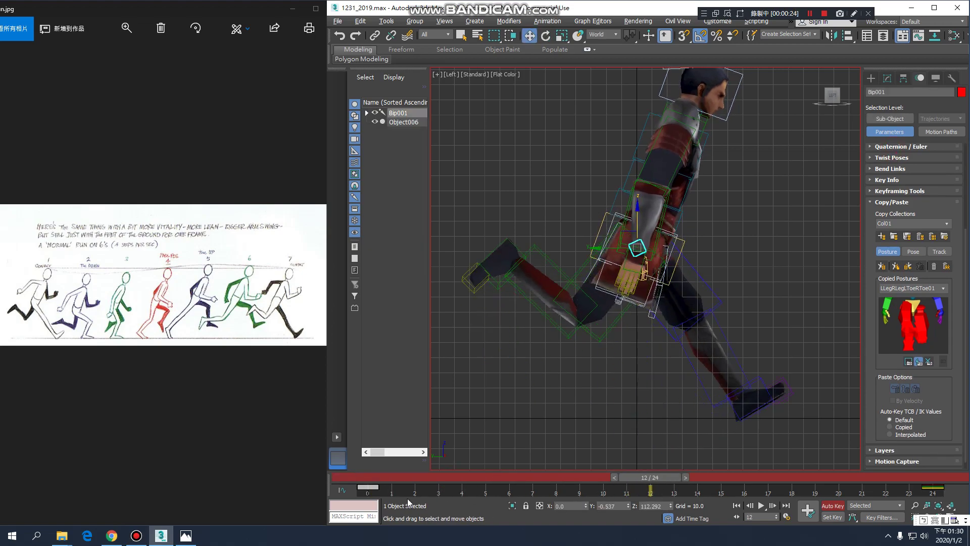
click(663, 488)
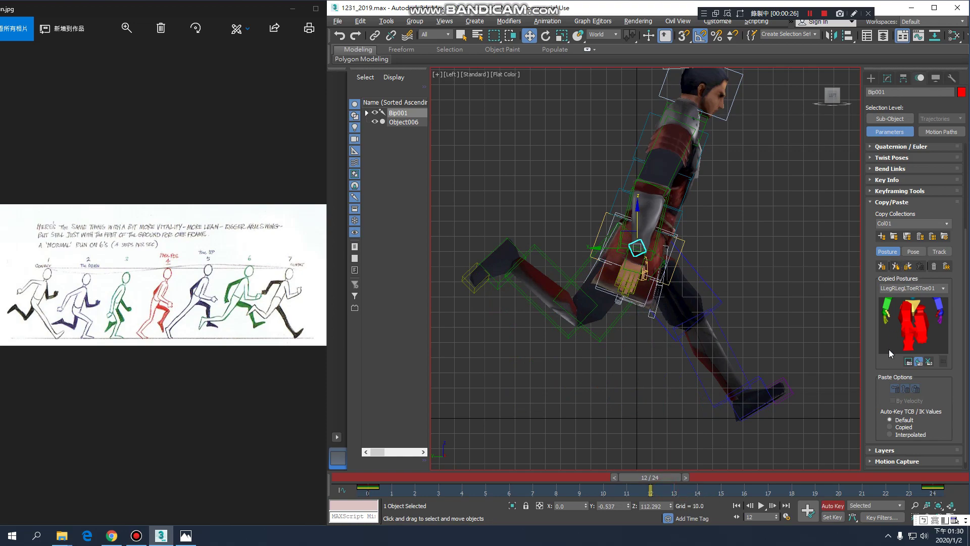
click(887, 180)
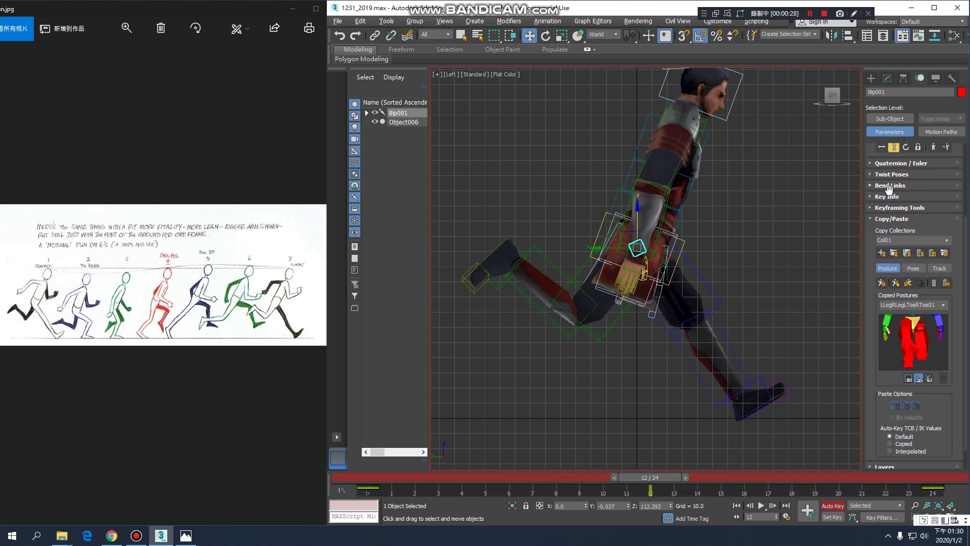
click(884, 221)
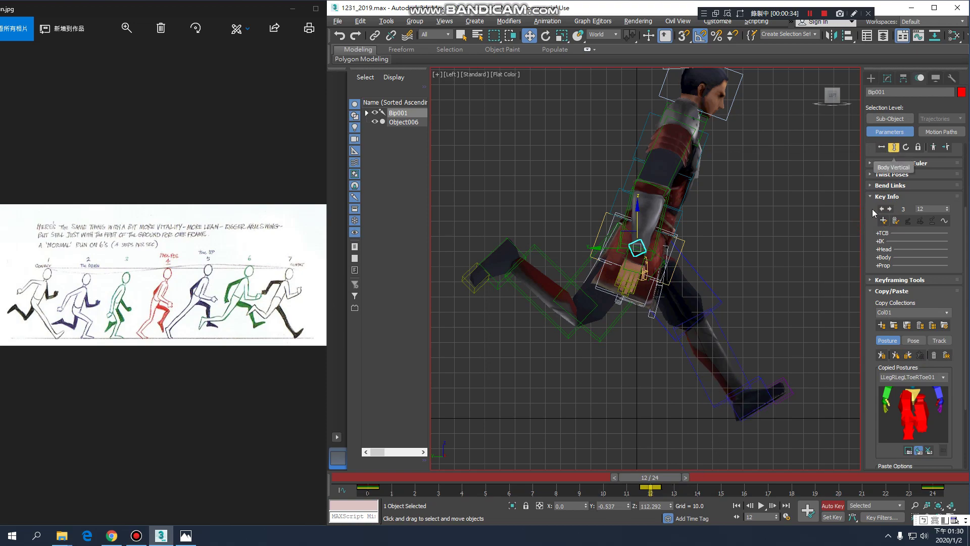
Set keys on the Body Horizontal and Body Rotation tracks at frame 12
click(882, 147)
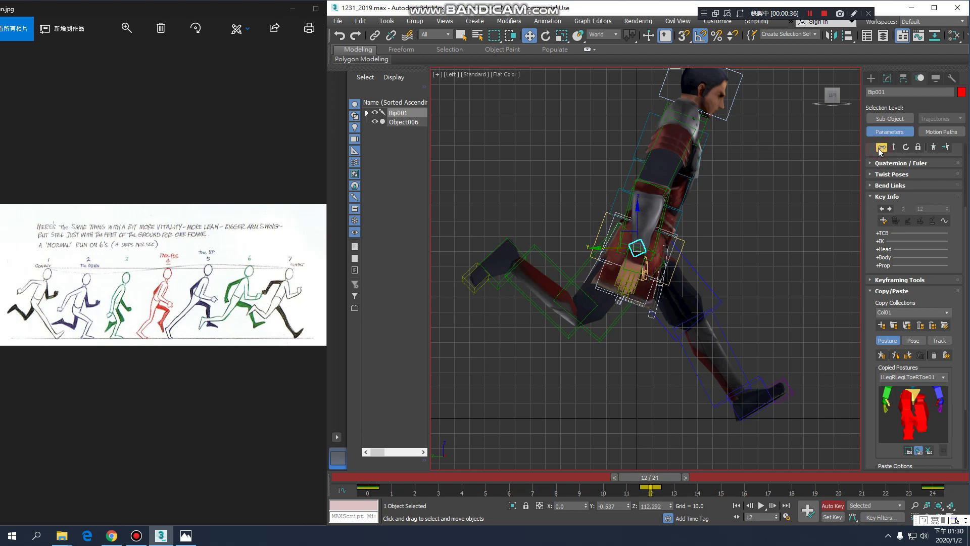
click(883, 220)
click(883, 221)
click(906, 147)
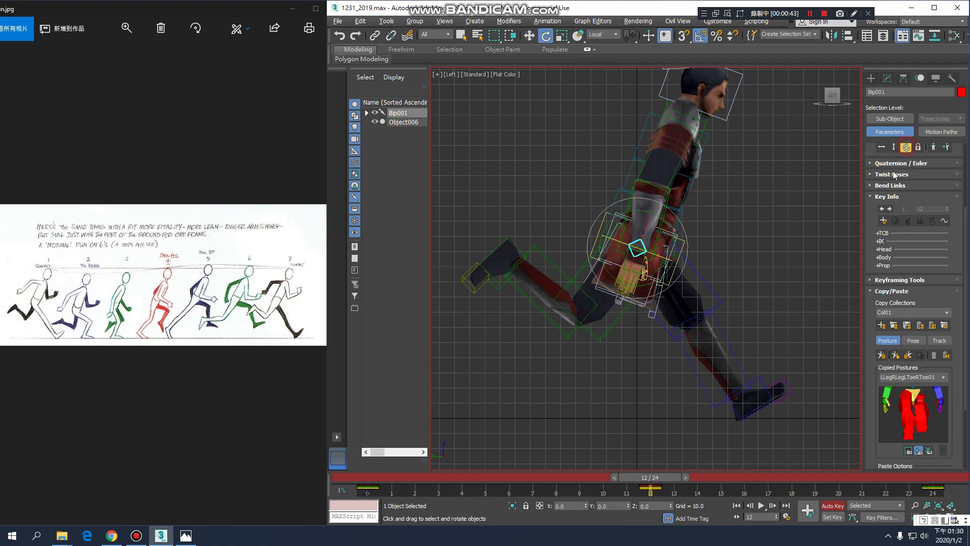
click(883, 221)
At frame 3, lower the biped's body to a Z height of about 100.9
drag(653, 476, 449, 486)
key(e)
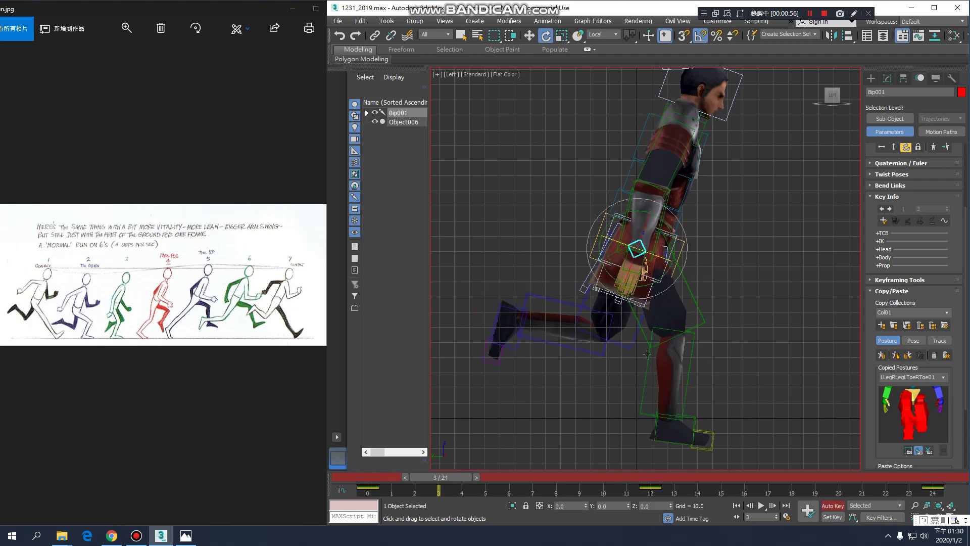
click(894, 147)
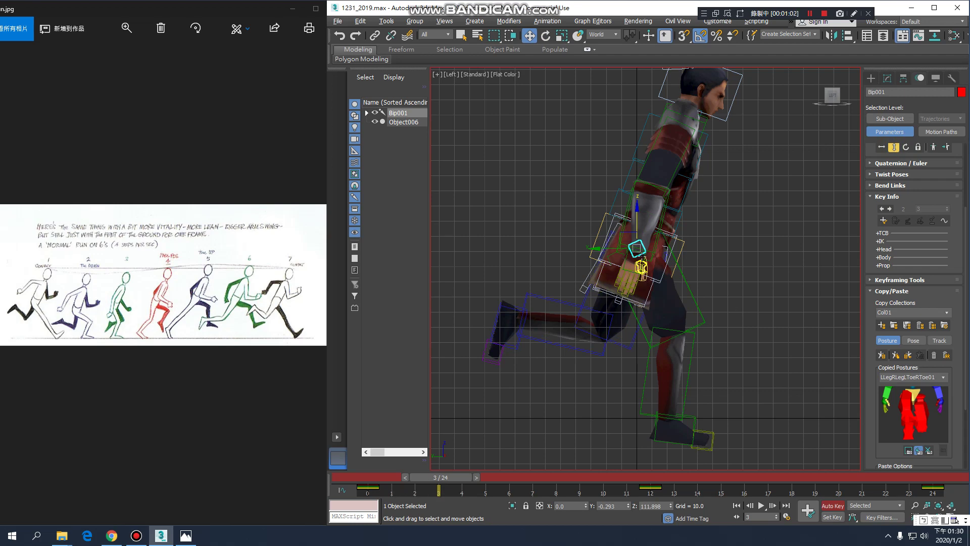
drag(637, 206, 636, 222)
mouse_move(456, 476)
mouse_down()
mouse_move(370, 472)
mouse_move(454, 477)
mouse_up()
key(w)
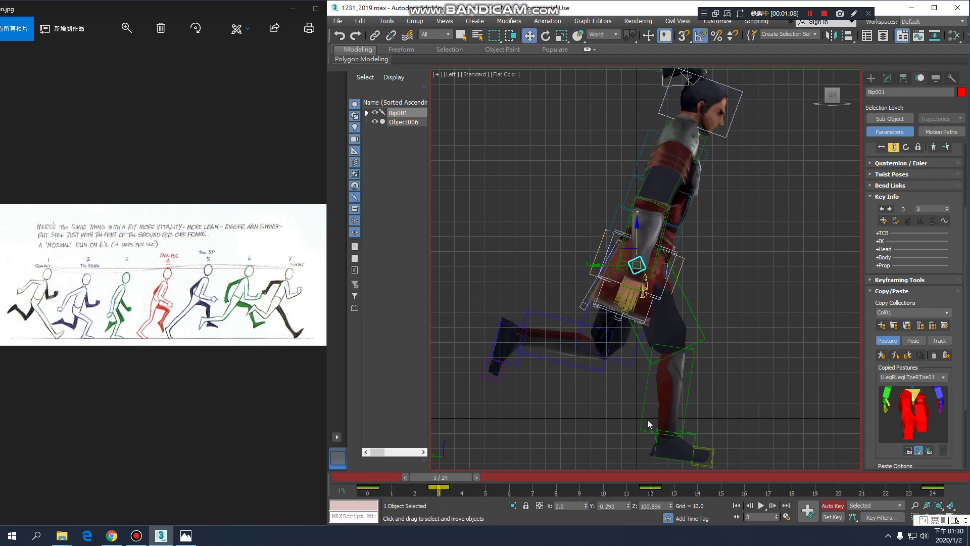
At frame 3, raise the right foot to Z about 13.8, move it forward to Y about -38 and rotate it flat on the ground
click(672, 447)
drag(668, 414, 672, 376)
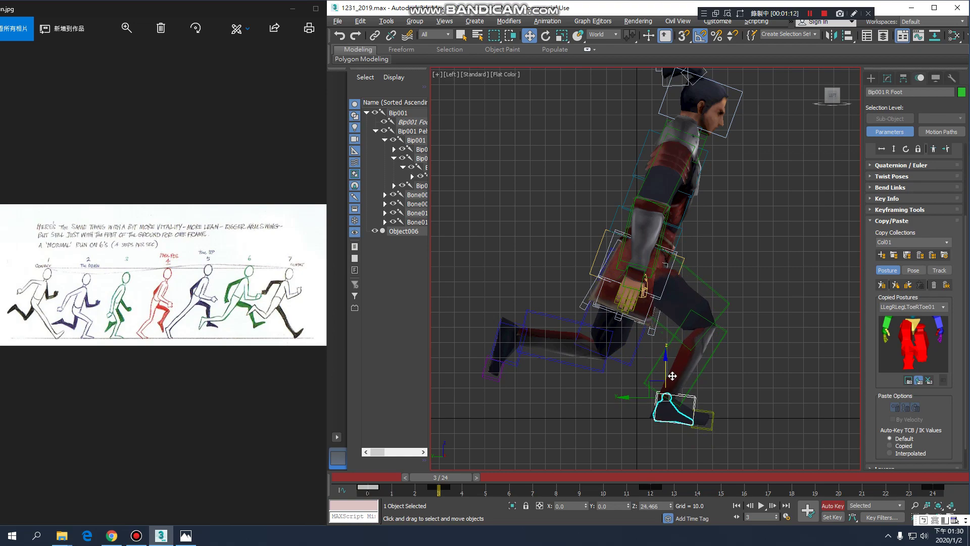
drag(640, 399, 715, 391)
key(e)
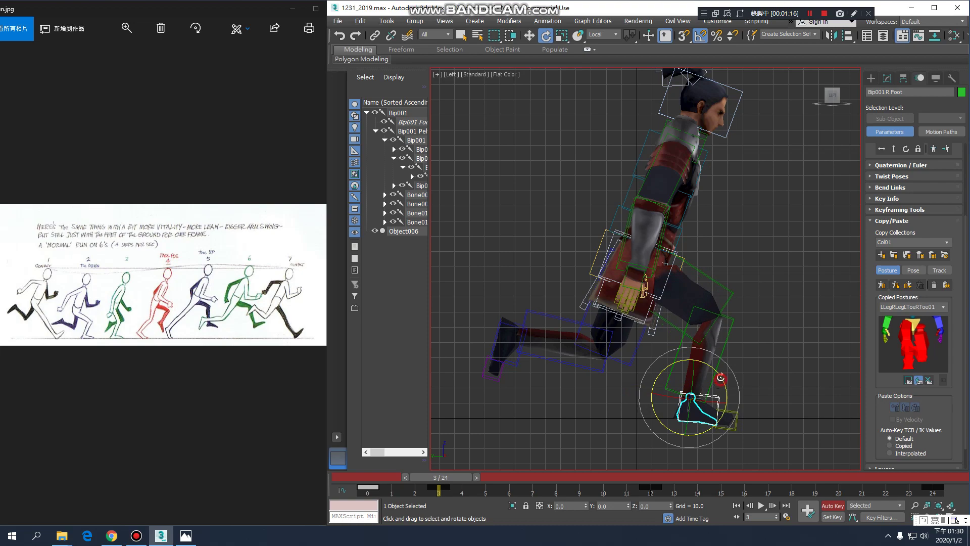
key(w)
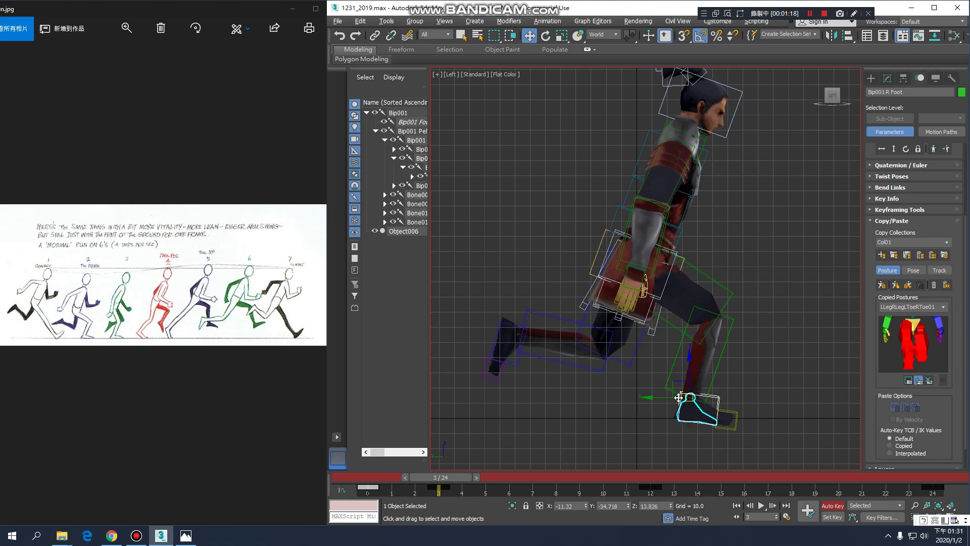
drag(688, 376, 695, 368)
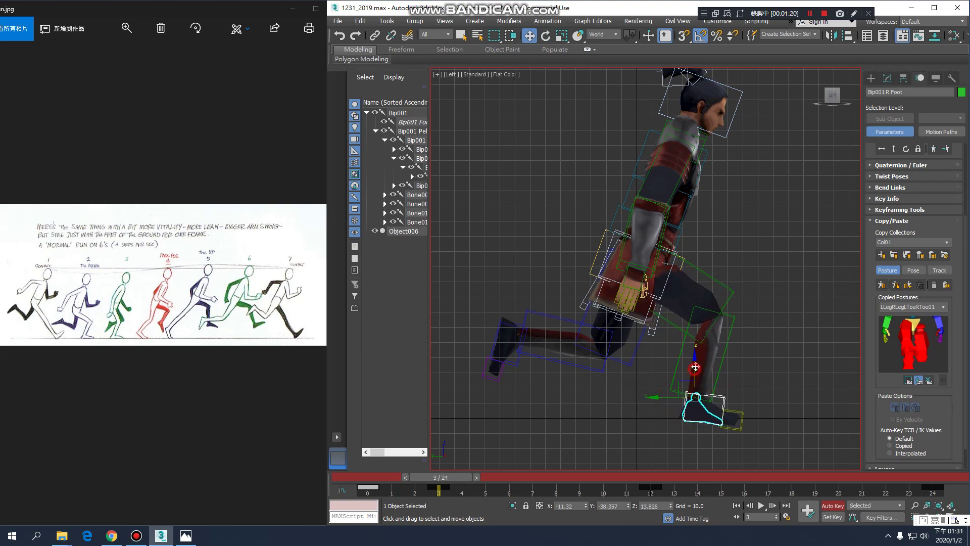
key(e)
drag(728, 375, 700, 378)
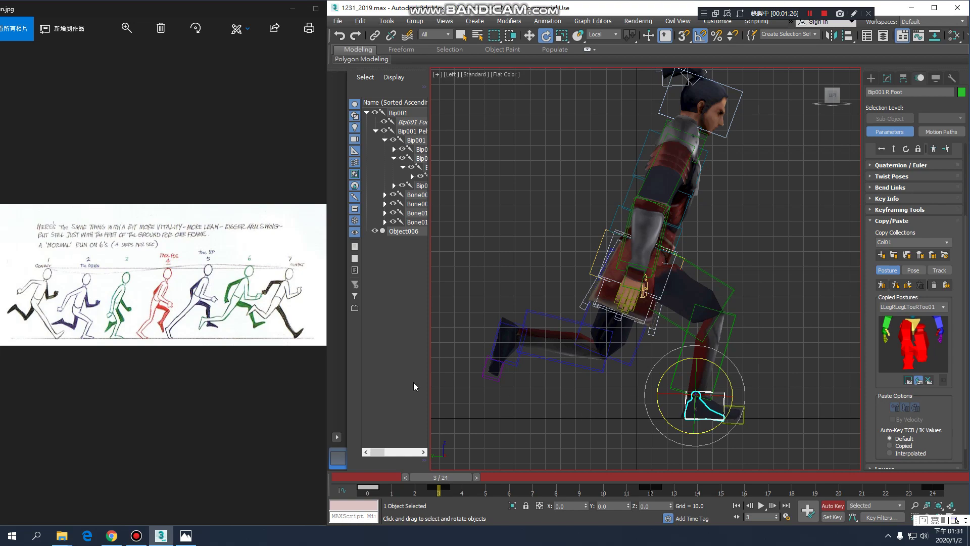
Move the trailing left foot forward at frame 3 and rotate it so the toes point backward
click(513, 360)
key(w)
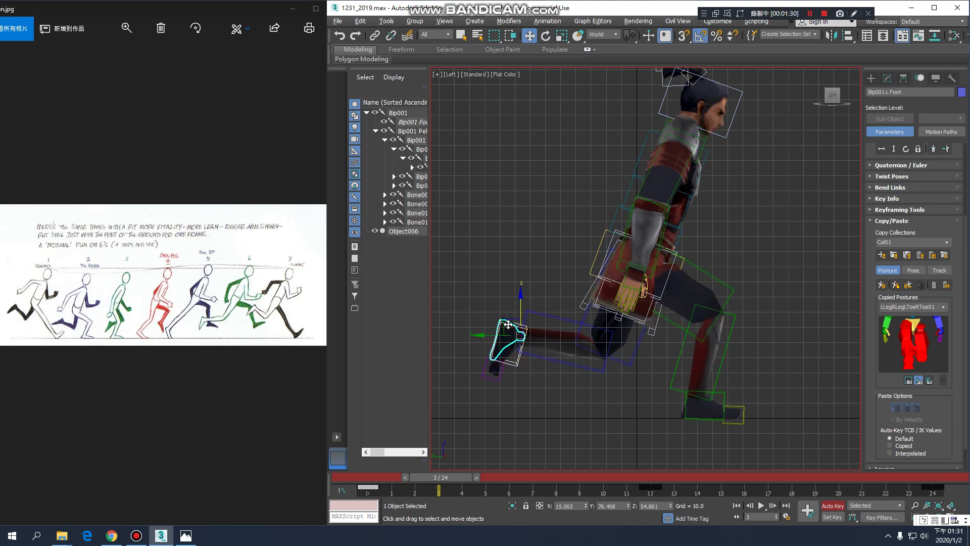
drag(507, 320, 576, 315)
key(e)
drag(430, 476, 460, 489)
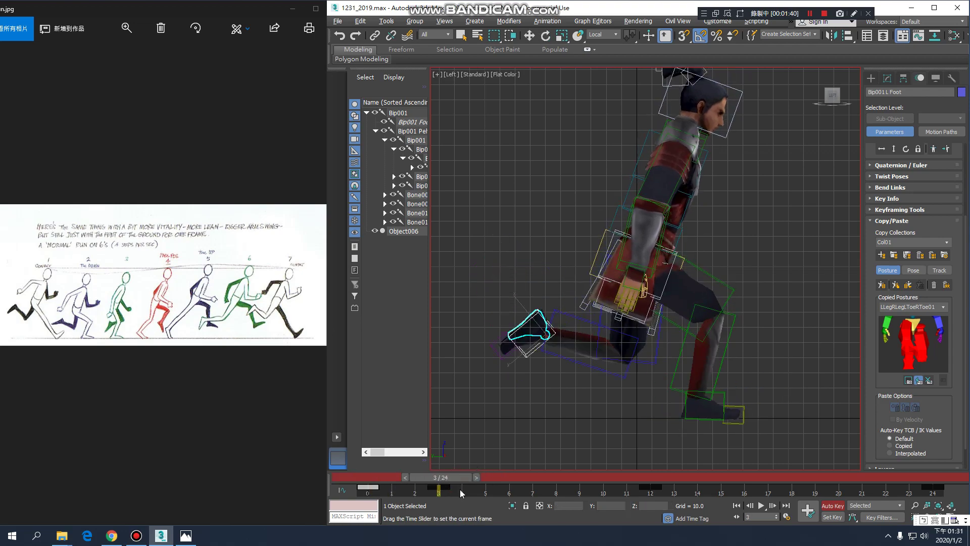
key(e)
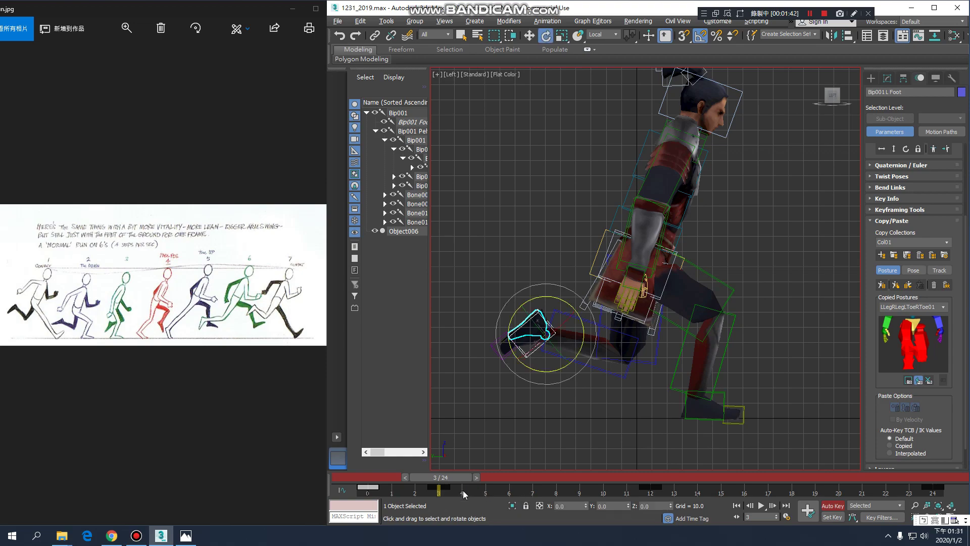
Compare frames 3 and 6, and at frame 6 move the right foot back and down so the leg stretches behind the body
click(512, 476)
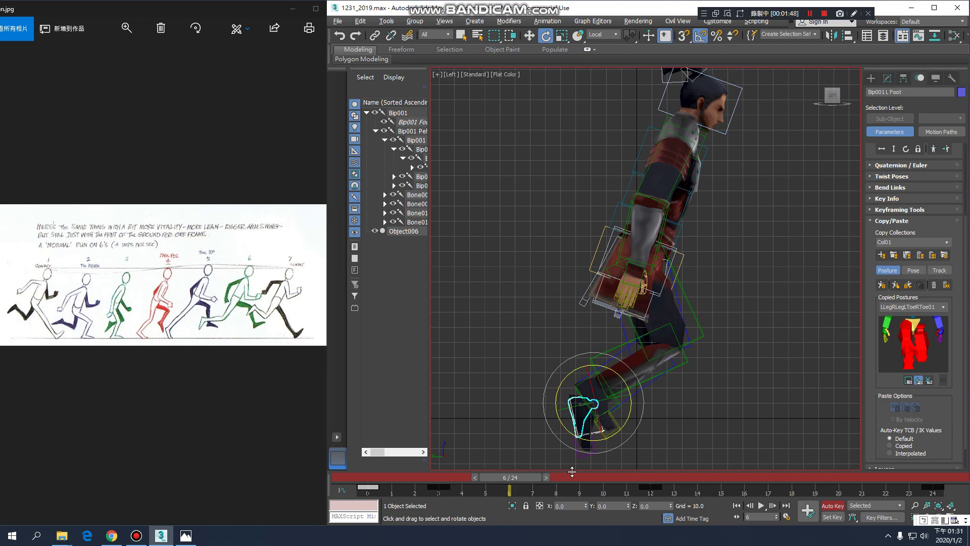
drag(524, 482, 450, 486)
key(e)
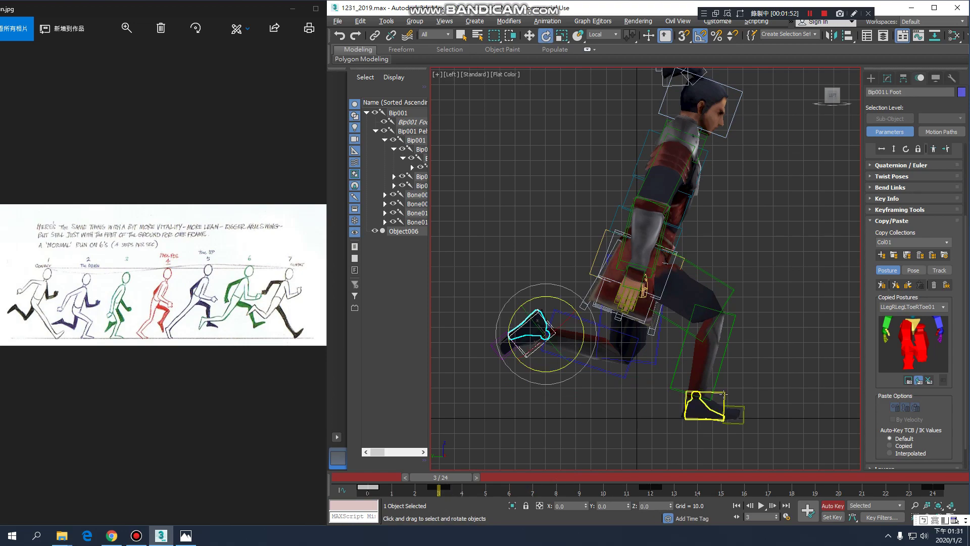
click(723, 394)
drag(448, 480, 518, 477)
key(w)
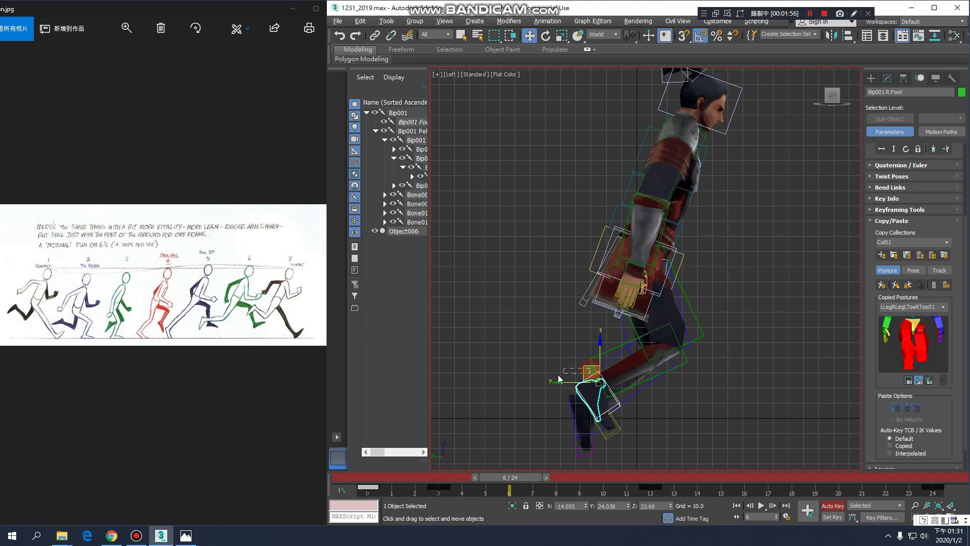
click(587, 378)
click(587, 377)
drag(588, 366, 528, 395)
middle_drag(535, 374, 530, 271)
Rotate the right toe 55 degrees at frame 6 so it lies flat on the ground
click(544, 356)
key(e)
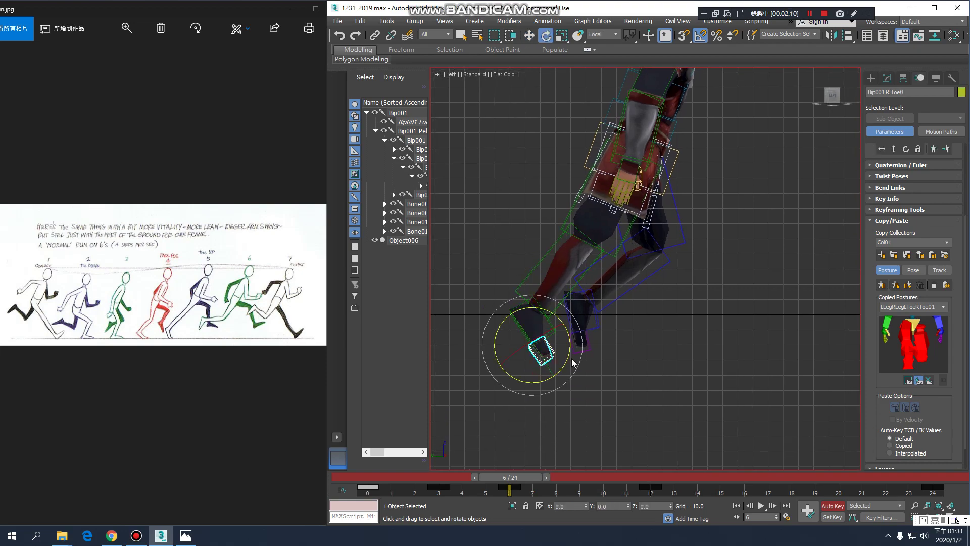
drag(570, 354, 577, 326)
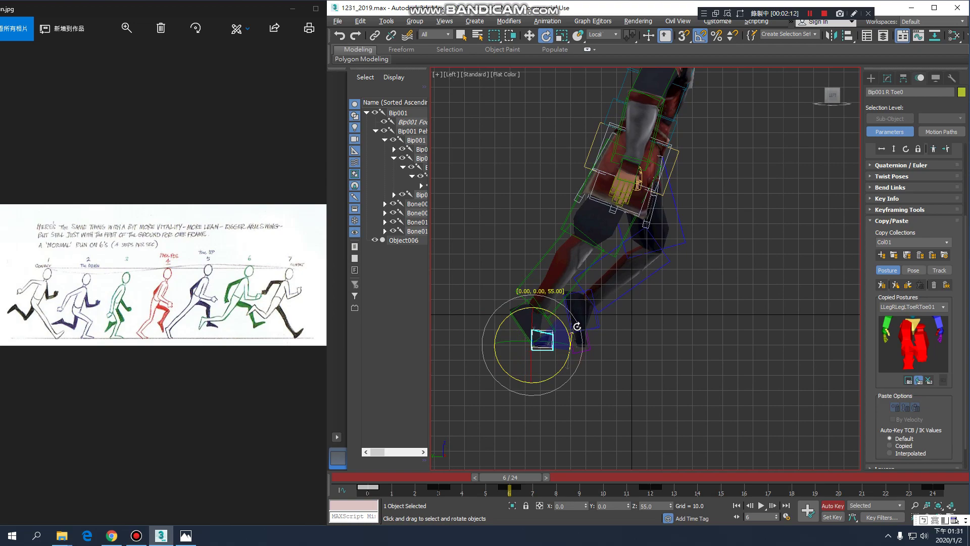
Raise the biped's body vertically at frame 6 to a Z height of about 123.2
middle_drag(611, 250, 613, 329)
click(893, 148)
drag(632, 210, 636, 177)
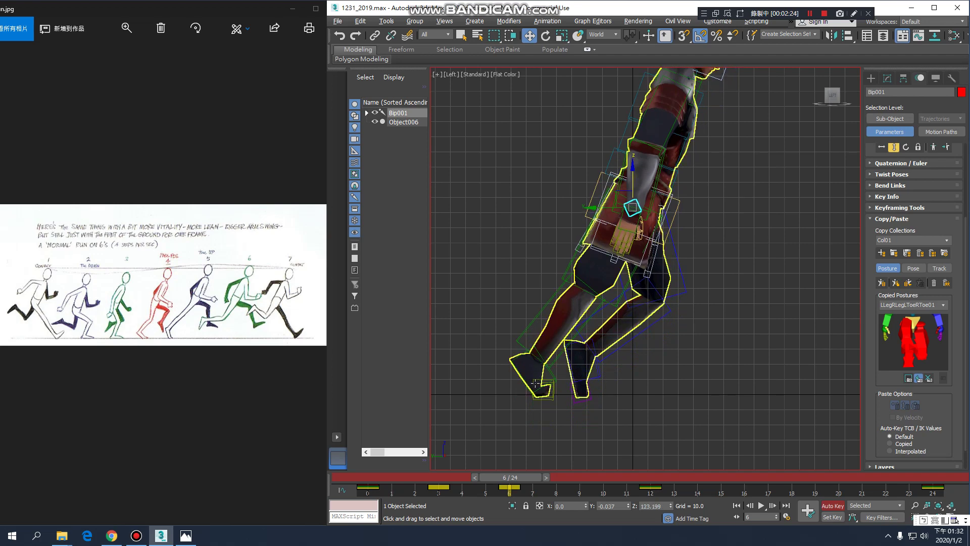
scroll(591, 407, down, 3)
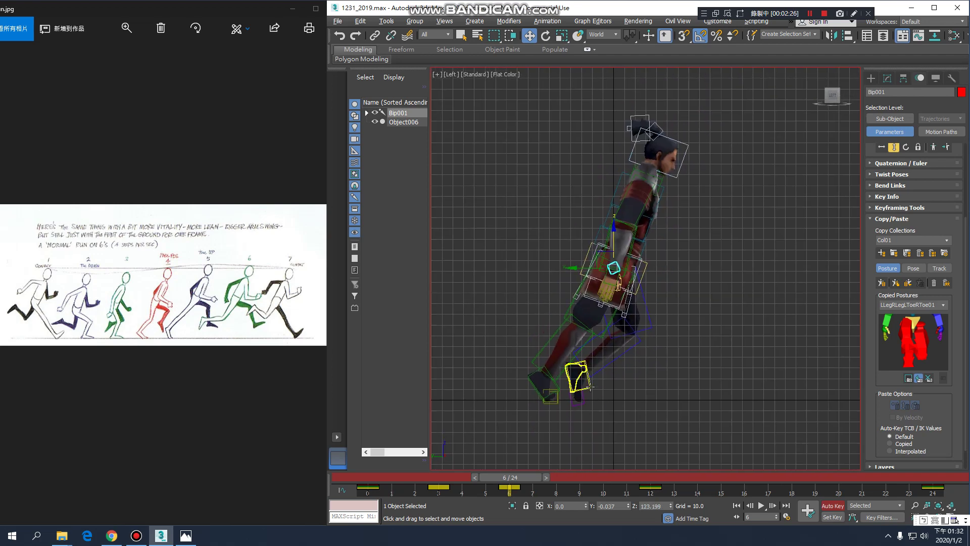
At frame 6, move the left foot forward and up under the body for the passing leg
click(590, 387)
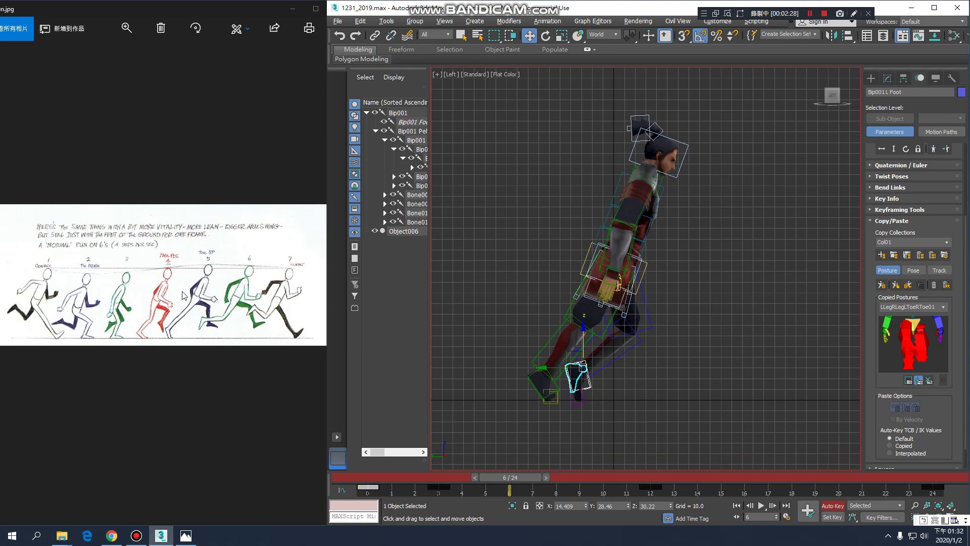
drag(569, 353, 650, 313)
key(e)
Go to frame 9 and examine the pose of the trailing right foot and toe up close
drag(526, 479, 599, 480)
key(e)
click(501, 372)
scroll(516, 374, up, 3)
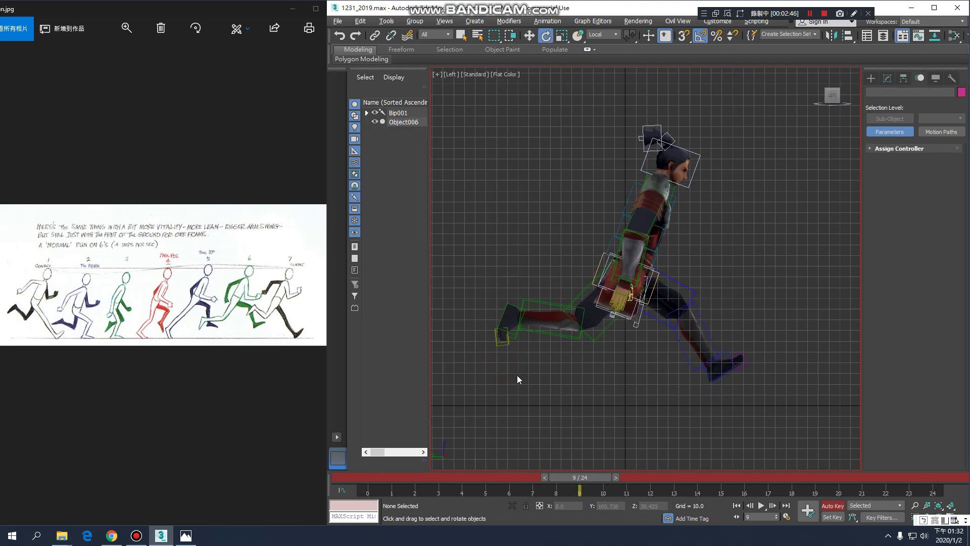
click(512, 337)
drag(525, 327, 519, 339)
middle_drag(586, 373, 580, 380)
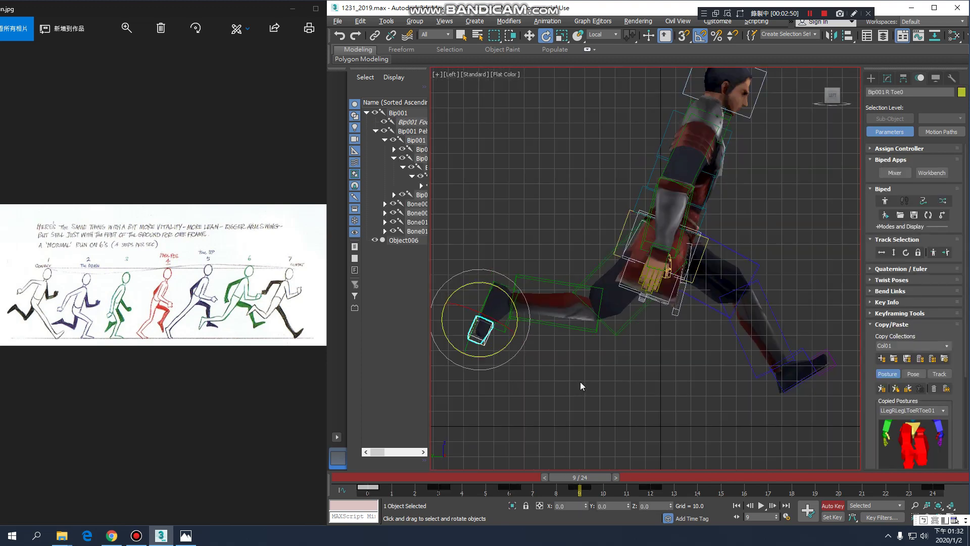
click(612, 389)
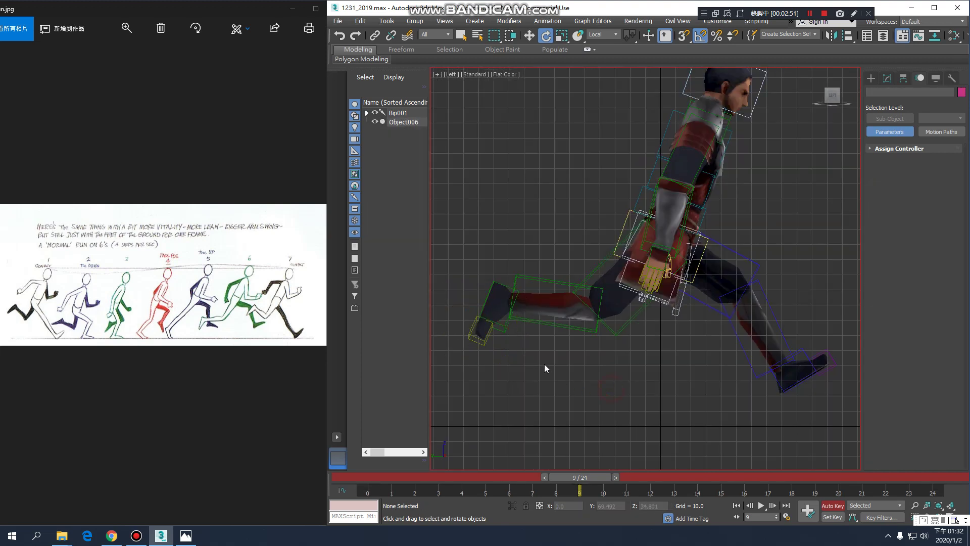
Try moving the right foot slightly forward and up at frame 9, and undo the move
click(504, 327)
middle_drag(520, 335, 516, 340)
key(w)
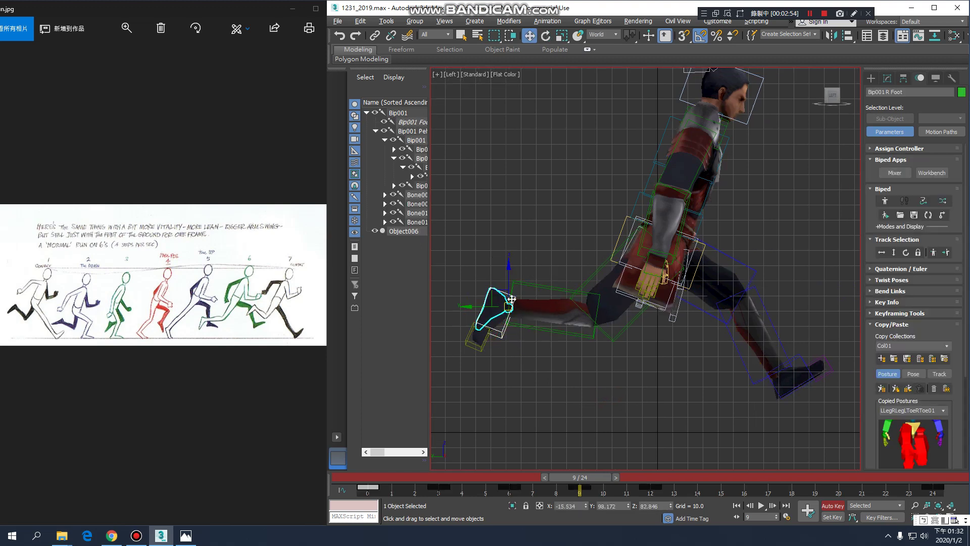
drag(498, 292, 504, 279)
key(ctrl+z)
middle_drag(612, 362, 602, 370)
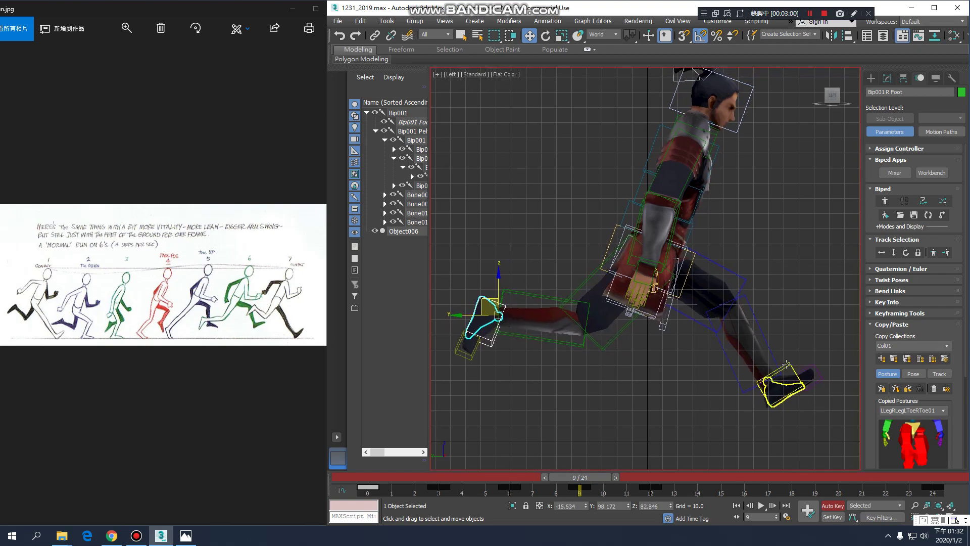
With the left foot selected, create a new copy collection and set a key on the foot at frame 9
click(783, 385)
middle_drag(712, 430, 704, 426)
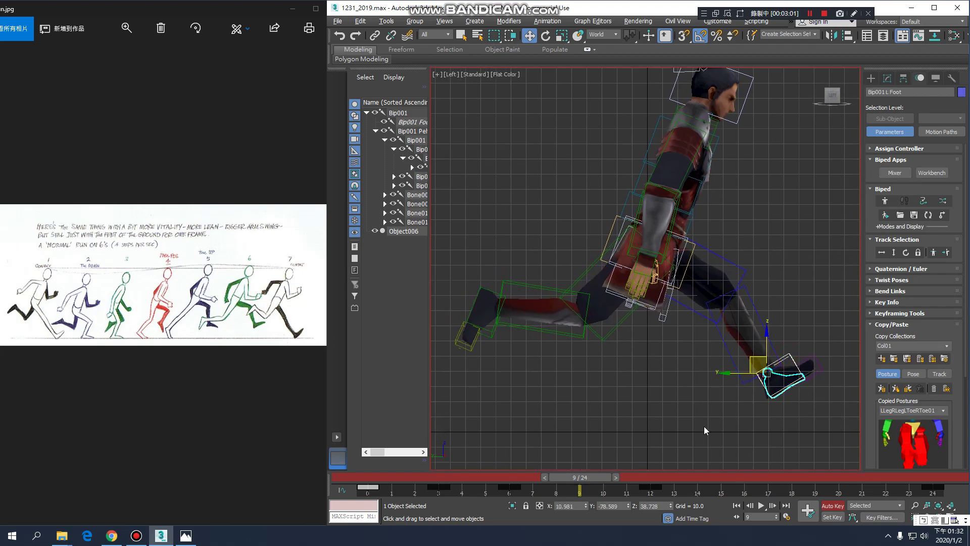
click(881, 359)
middle_drag(699, 404, 695, 391)
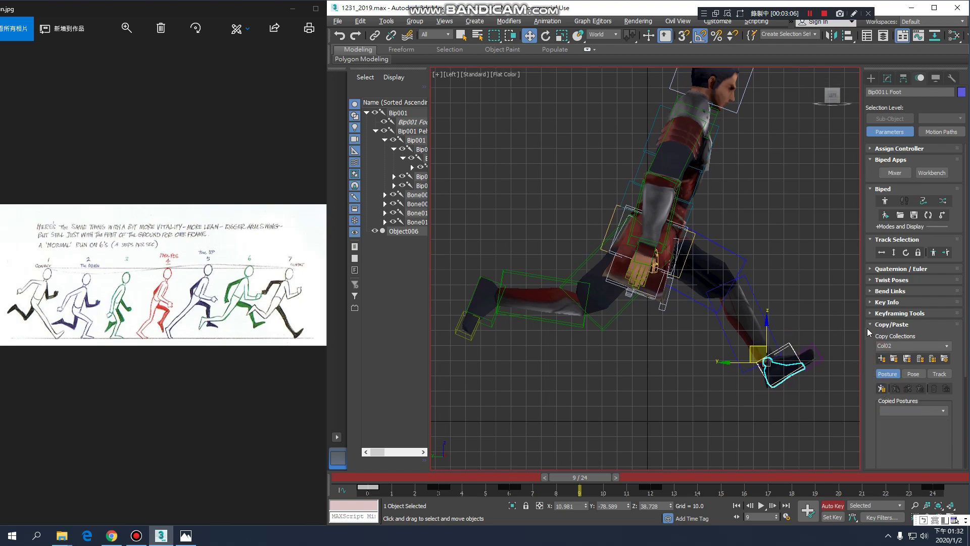
click(879, 302)
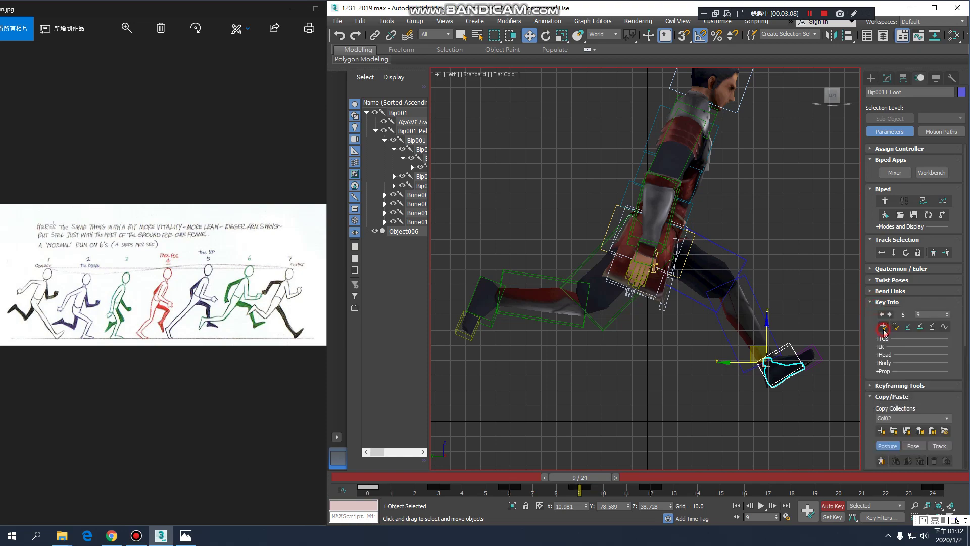
scroll(643, 340, down, 3)
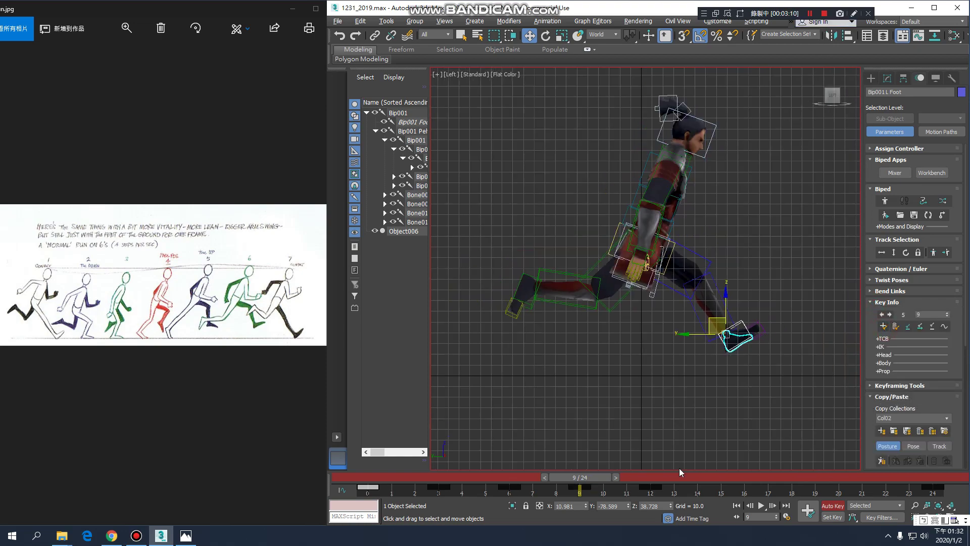
Play back the leg animation and review the poses between frames 0 and 3
drag(544, 474, 368, 480)
key(w)
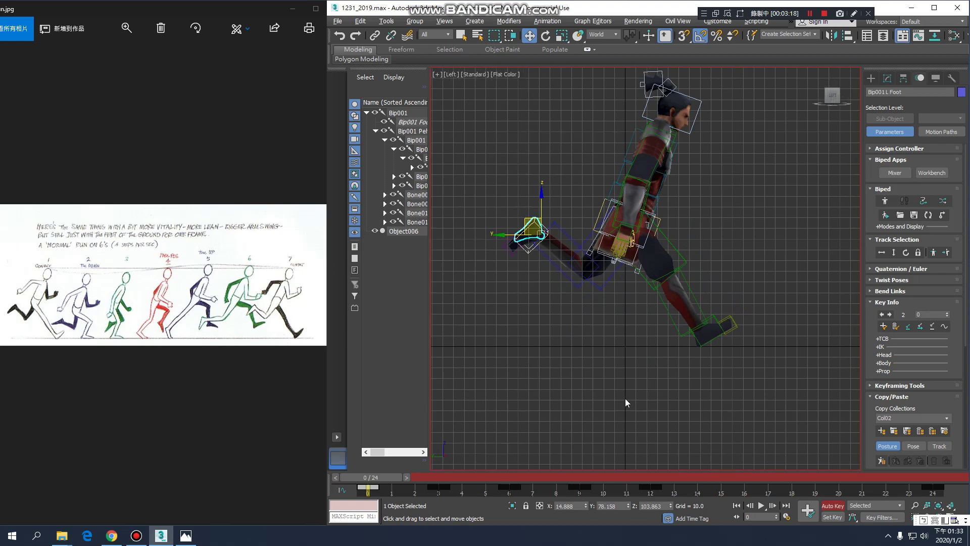
key(slash)
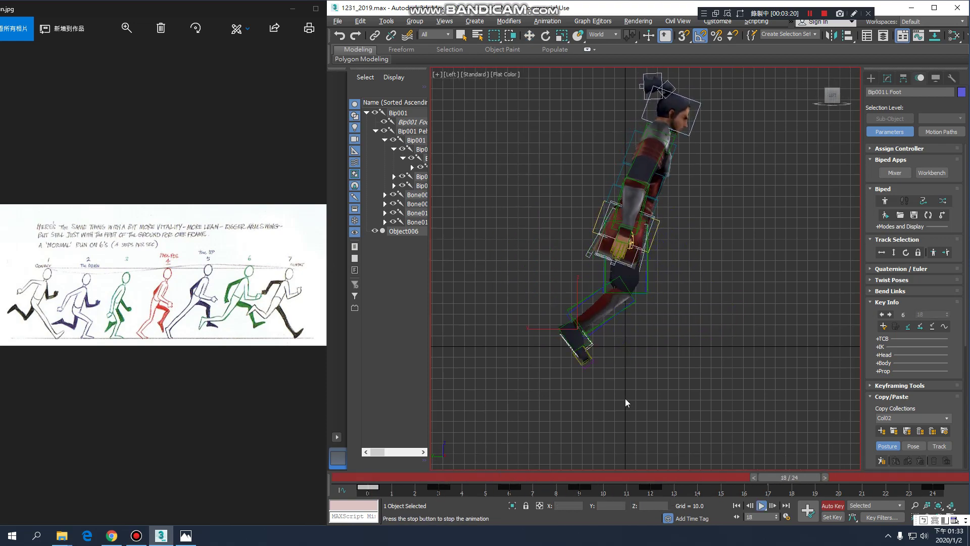
key(slash)
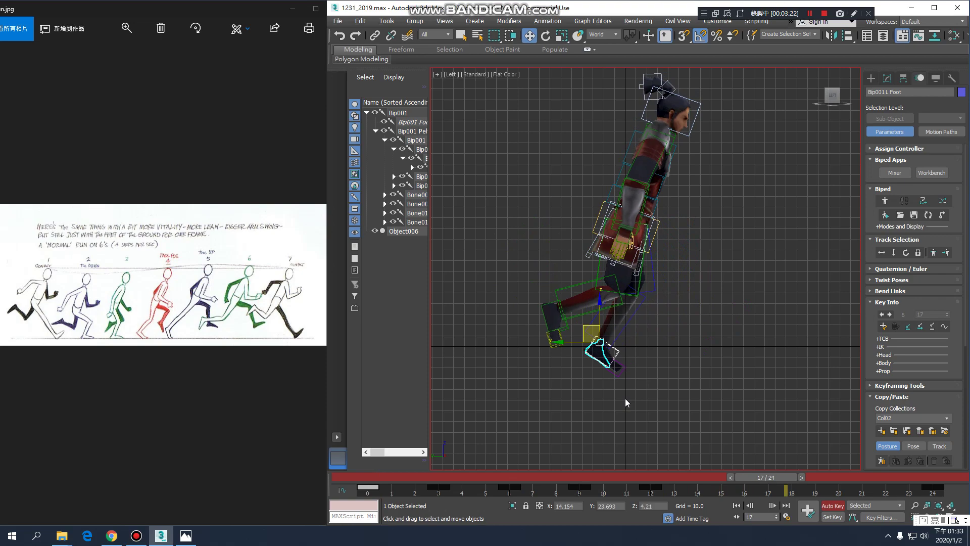
drag(746, 477, 307, 486)
drag(371, 477, 451, 472)
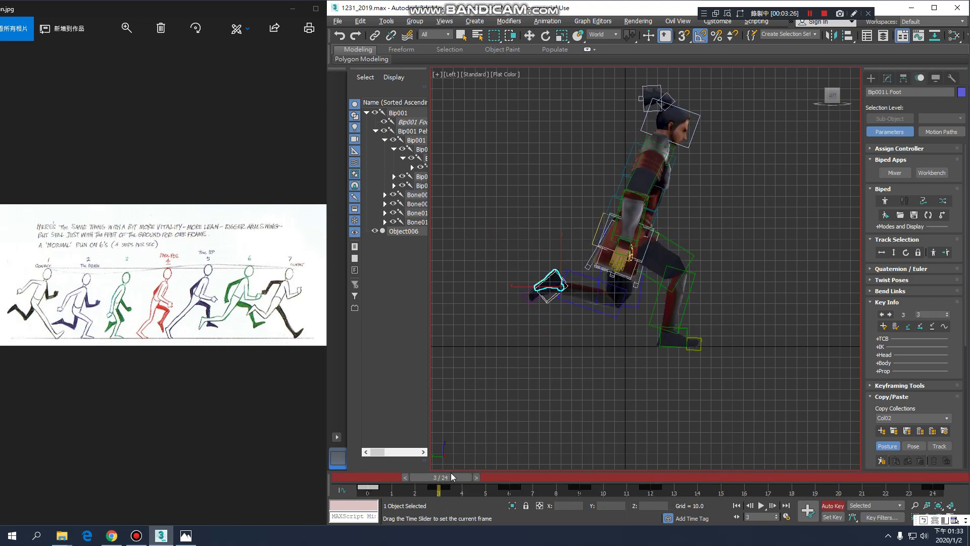
Select the Body Vertical track and raise the body to a height of about 129 at frame 9
scroll(631, 345, up, 2)
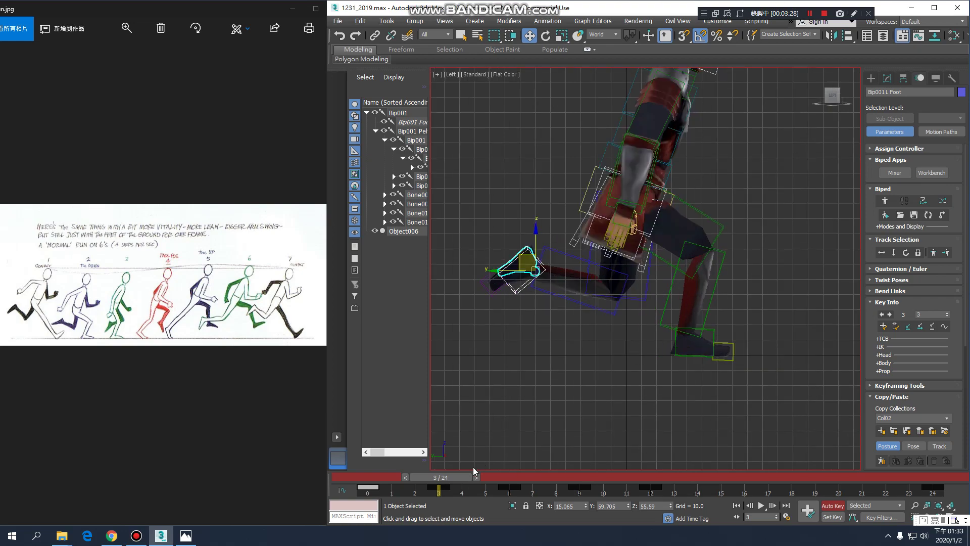
click(892, 252)
drag(444, 479, 578, 481)
key(w)
scroll(592, 264, down, 2)
drag(619, 180, 623, 172)
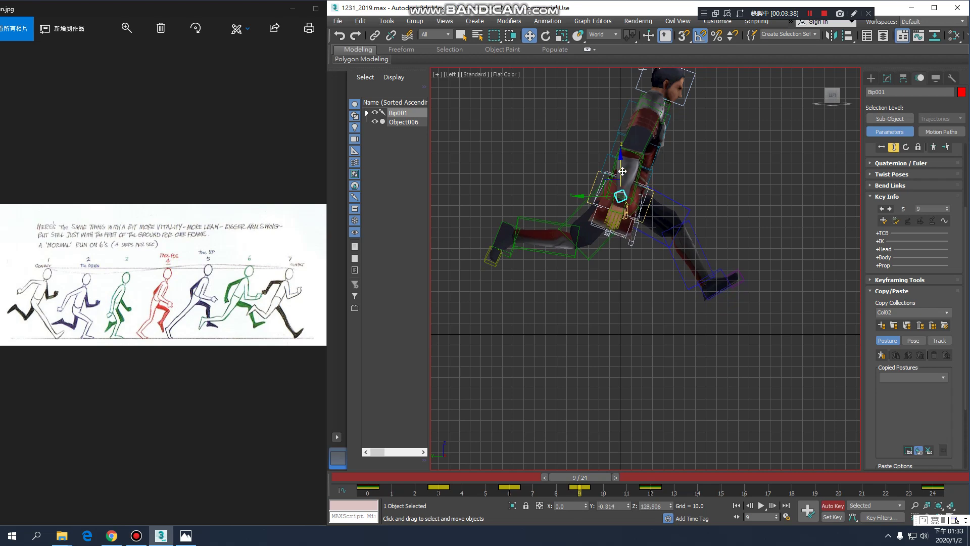
Copy the body's vertical keys from frames 3, 6 and 9 to frames 15, 18 and 21
click(513, 482)
drag(515, 480, 440, 482)
key(w)
click(596, 496)
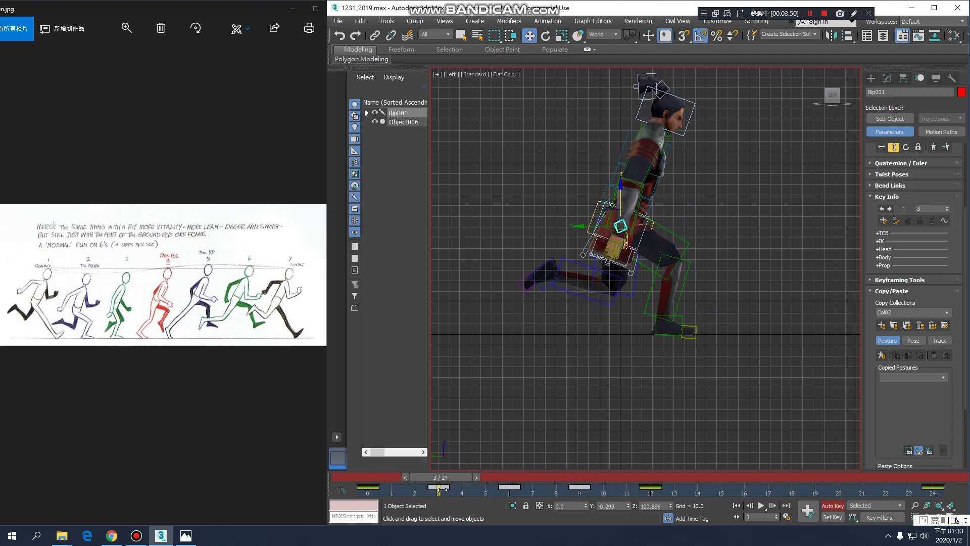
shift+drag(441, 488, 713, 505)
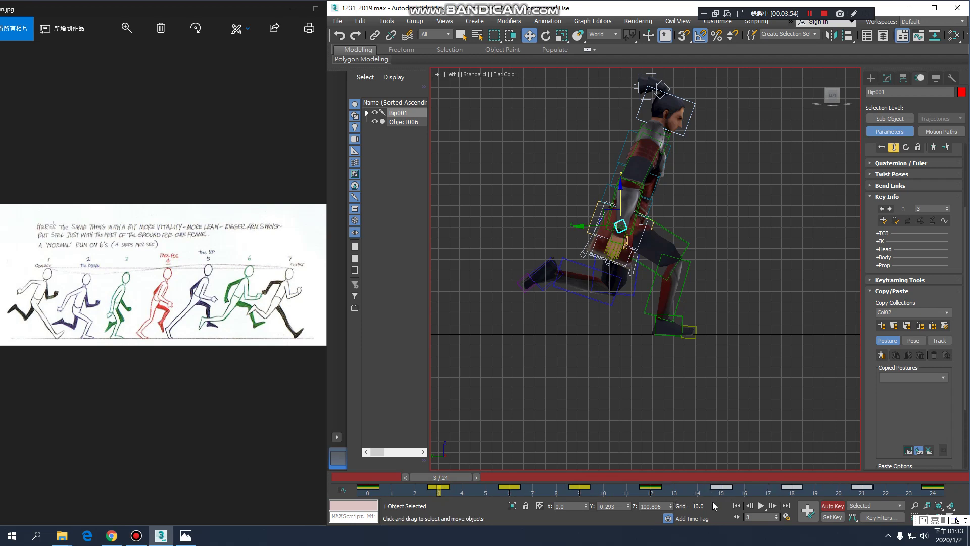
click(691, 493)
drag(393, 499, 394, 499)
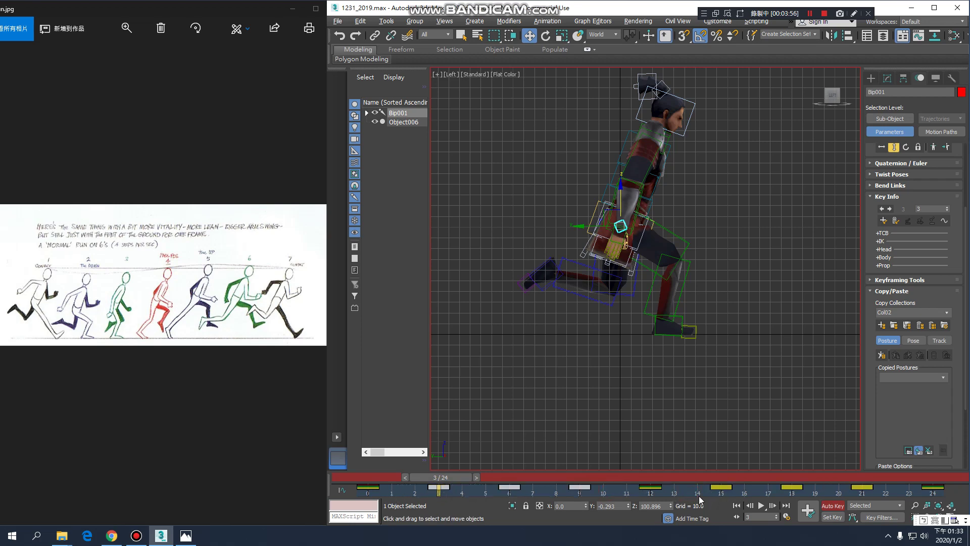
drag(454, 478, 766, 477)
drag(823, 511, 305, 503)
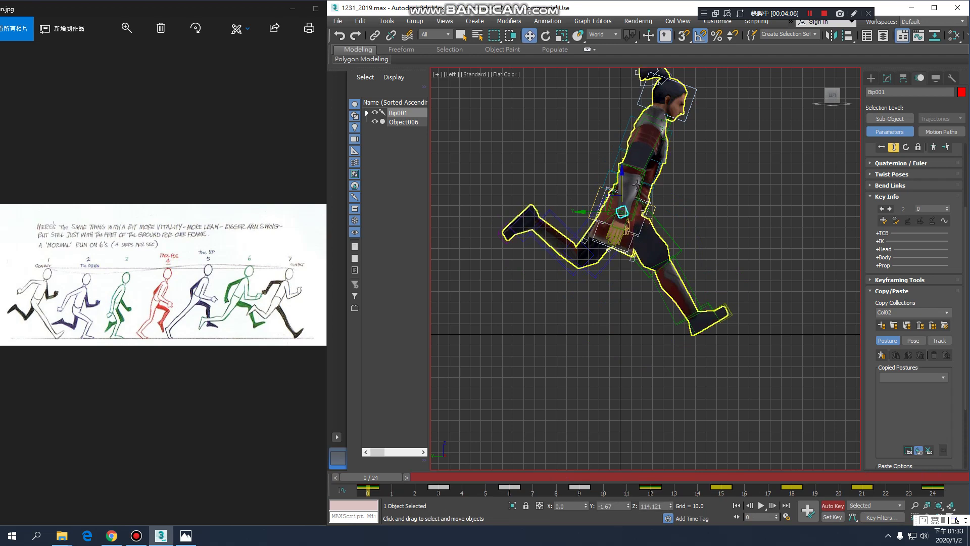
Select the complete right leg and its opposite left leg at frame 3
click(689, 241)
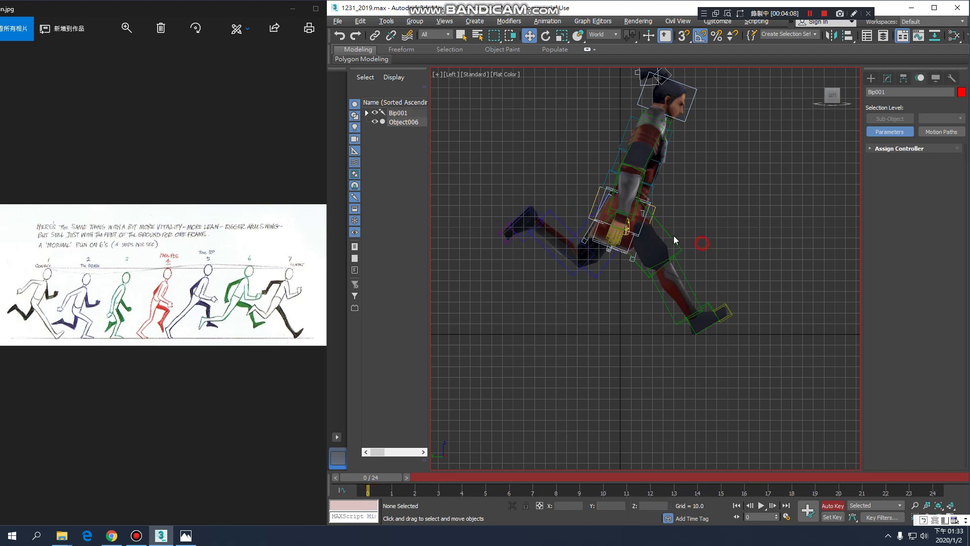
double_click(659, 224)
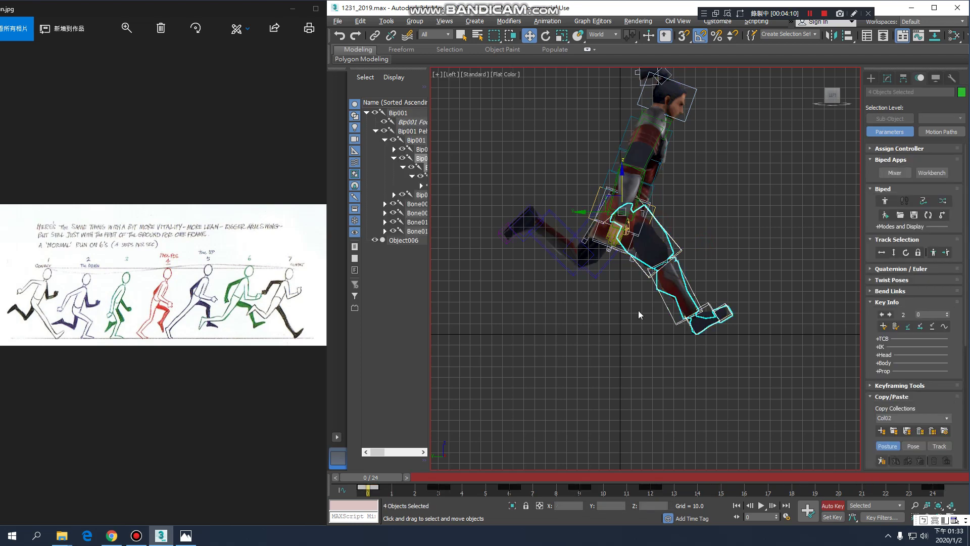
drag(380, 483, 440, 480)
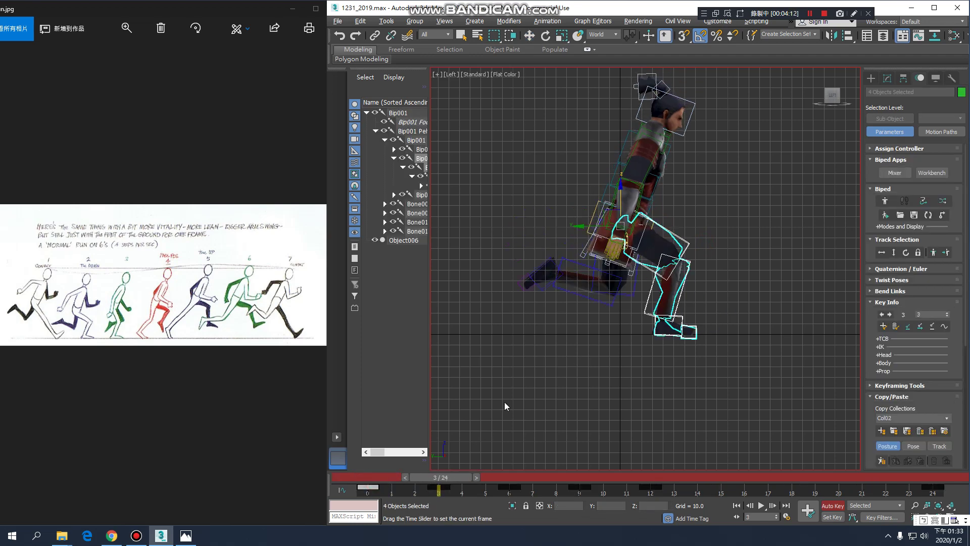
click(938, 252)
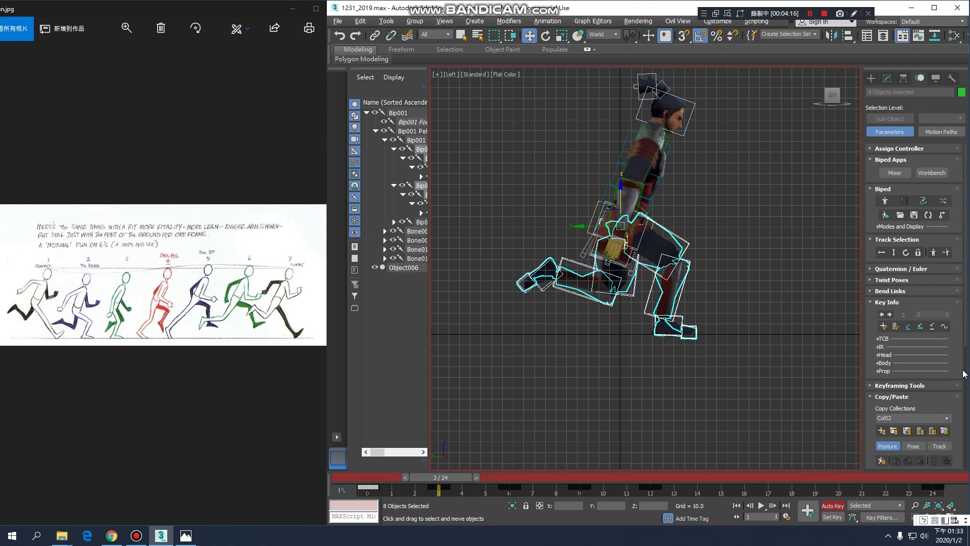
Switch to copy collection Col01 and replace its stored postures with both legs' posture from frame 3
drag(957, 365, 955, 227)
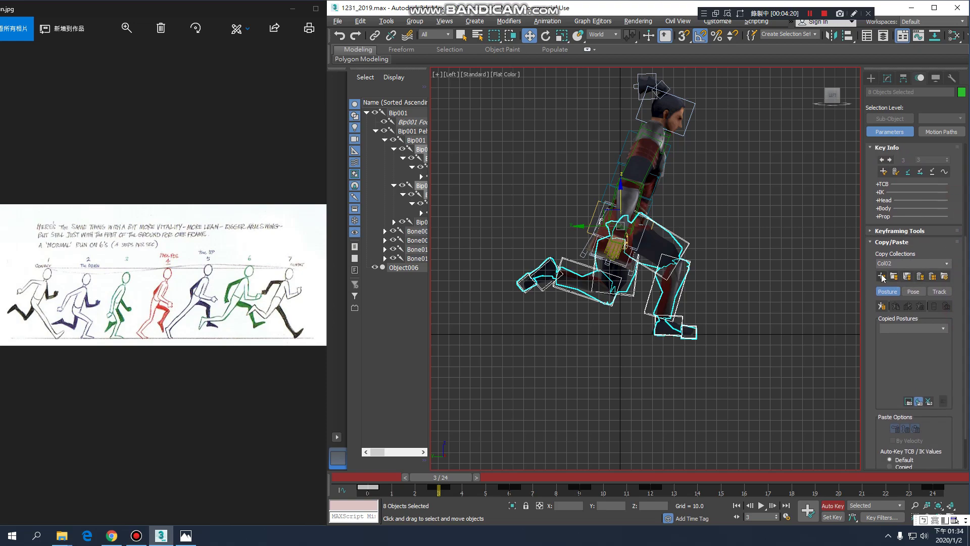
click(918, 263)
click(946, 264)
click(936, 275)
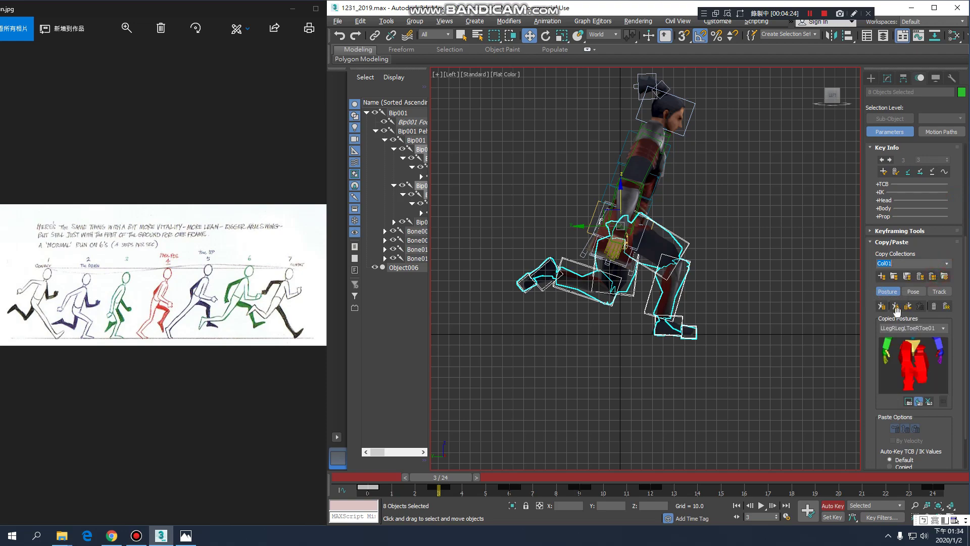
click(944, 306)
click(882, 306)
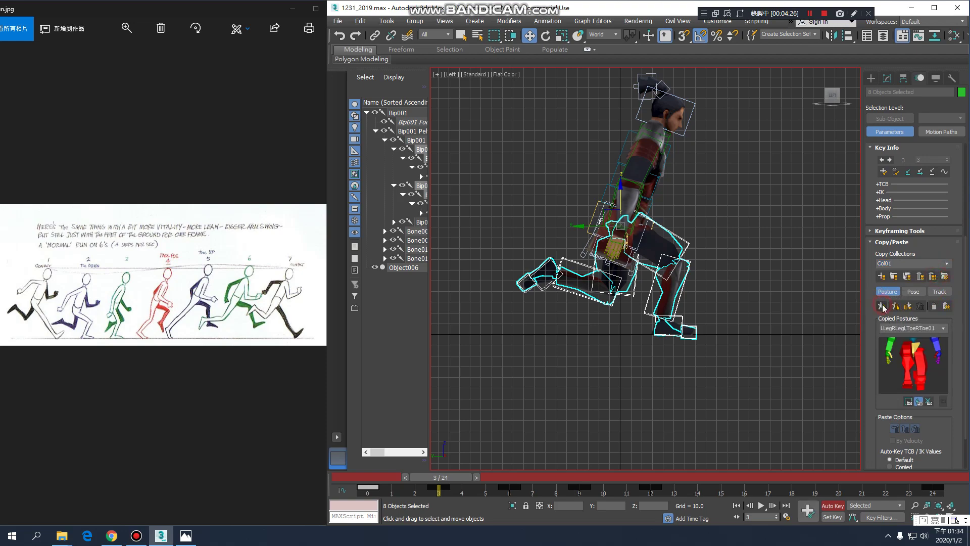
Paste the copied frame 3 leg posture as its opposite at frame 15
click(720, 478)
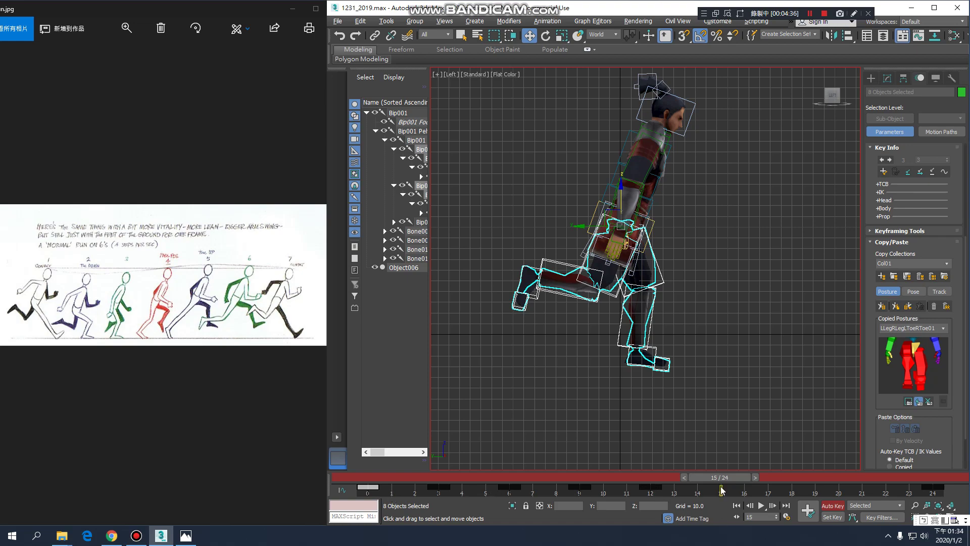
click(446, 477)
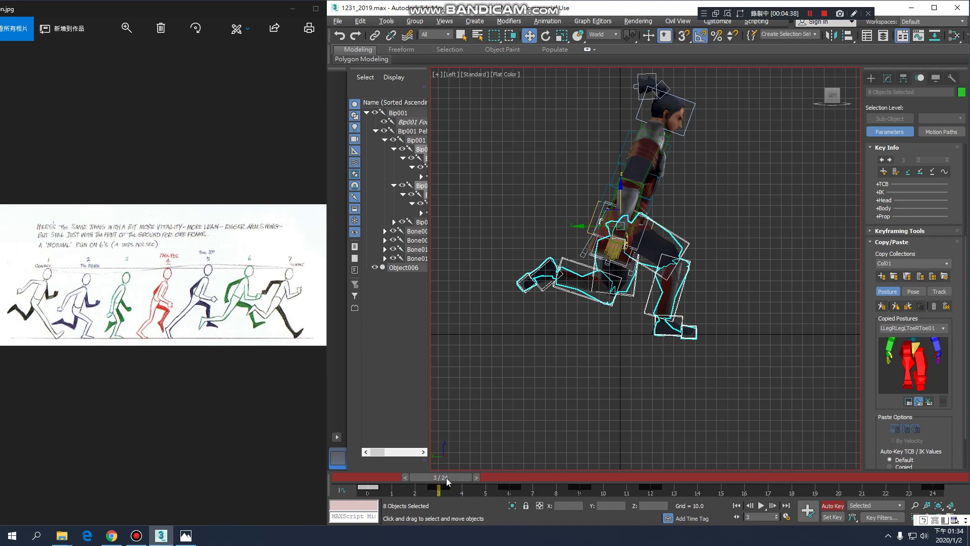
click(719, 480)
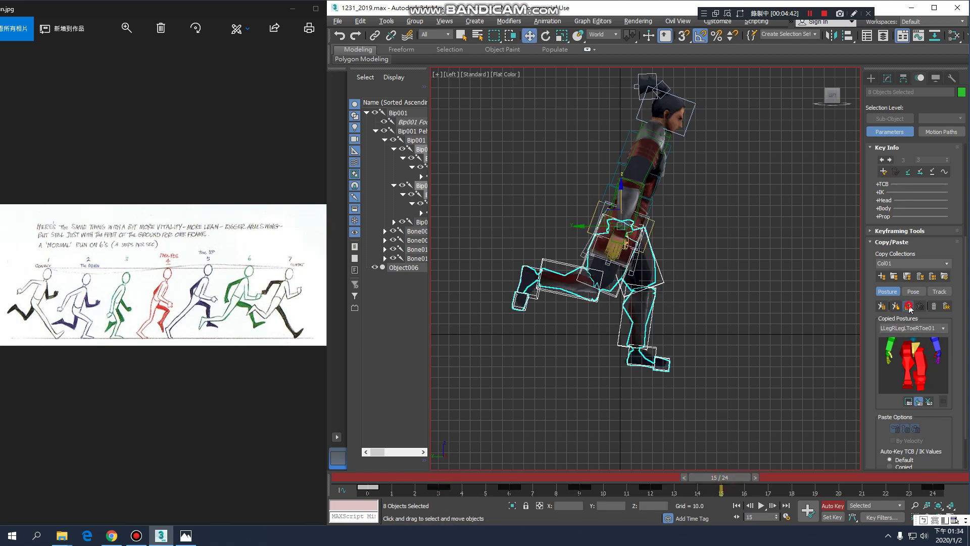
click(908, 304)
Copy both legs' posture from frame 6 and paste it opposite at frame 18
click(517, 477)
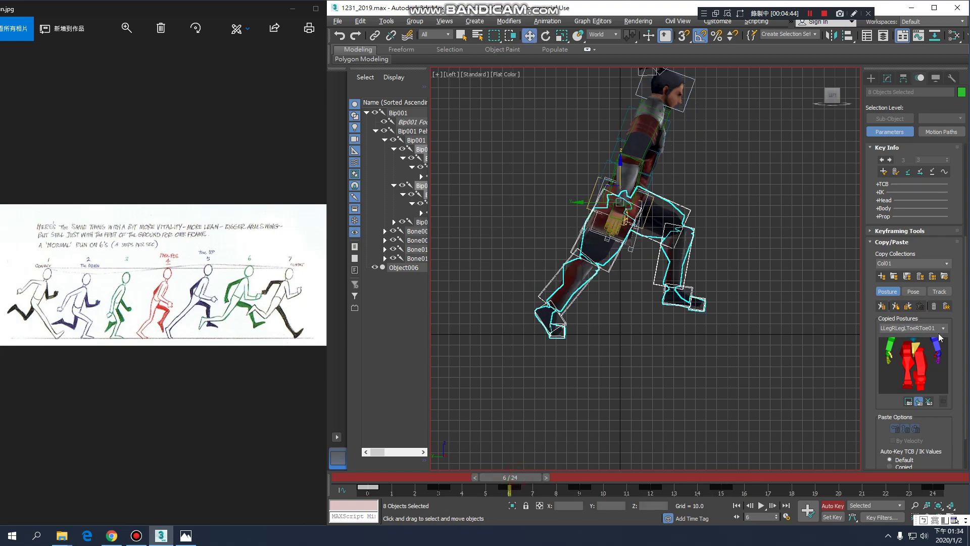
click(792, 477)
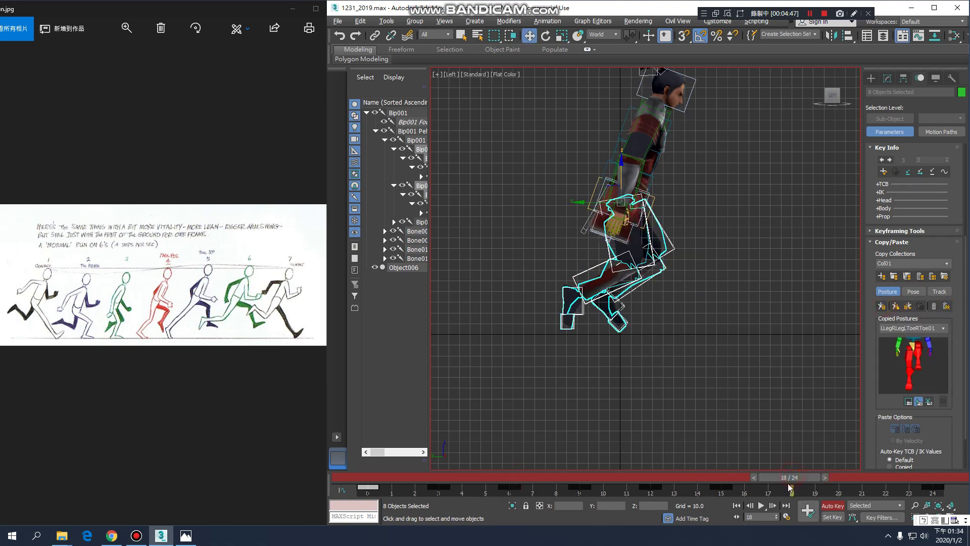
click(908, 306)
Clear the stored postures, copy both legs' posture from frame 9 and paste it opposite at frame 21
click(589, 477)
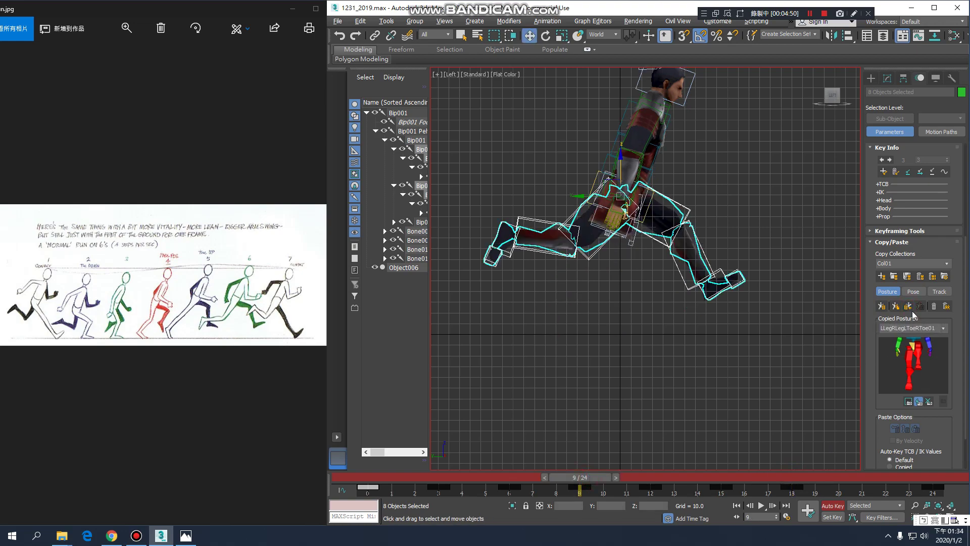
click(948, 308)
click(882, 307)
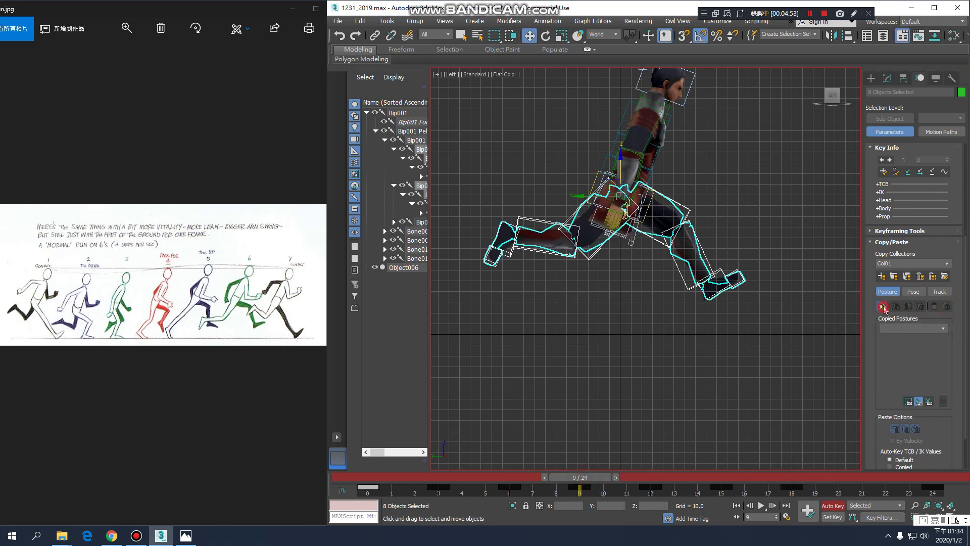
click(868, 482)
click(910, 309)
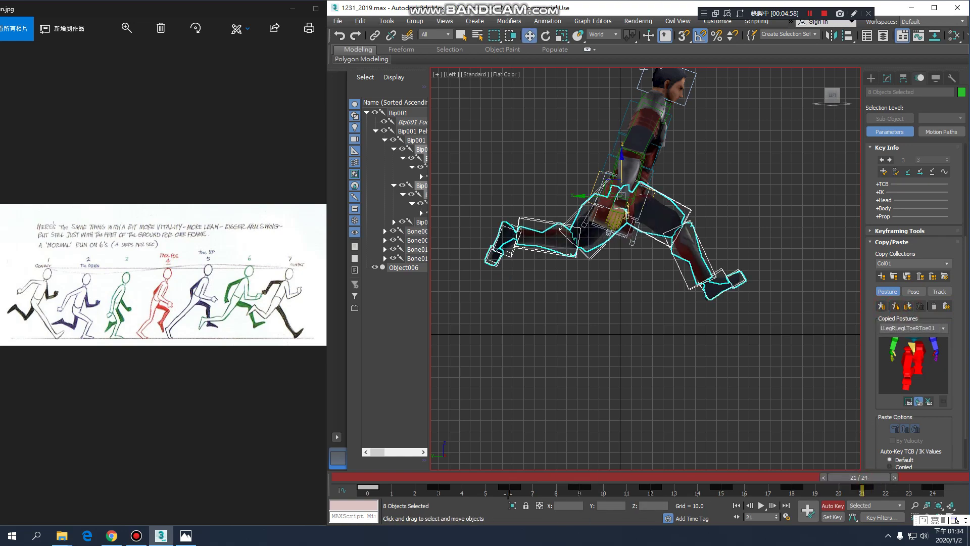
Return to frame 0 and play back the full 24-frame run cycle from the side
drag(417, 491, 439, 492)
click(744, 493)
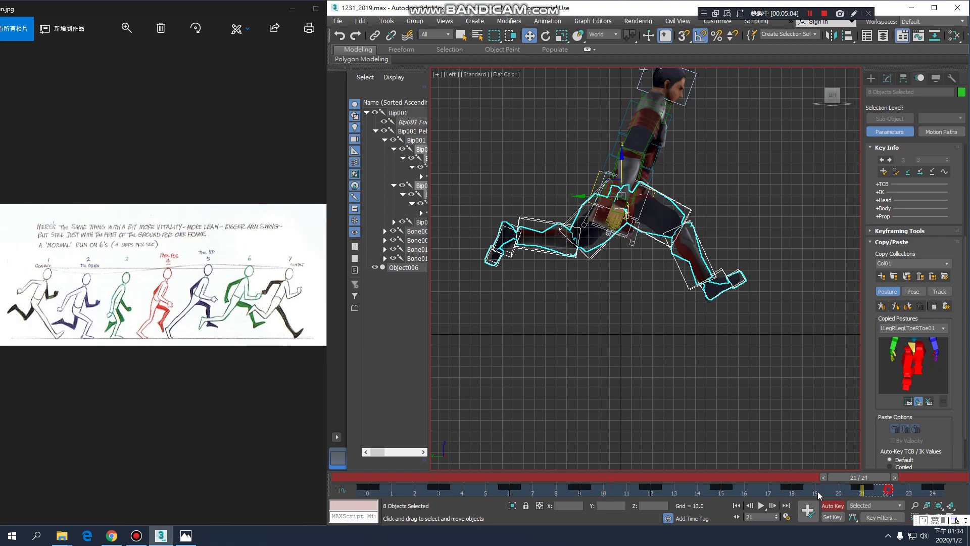
drag(866, 476, 364, 468)
key(w)
middle_drag(722, 377, 705, 389)
key(/)
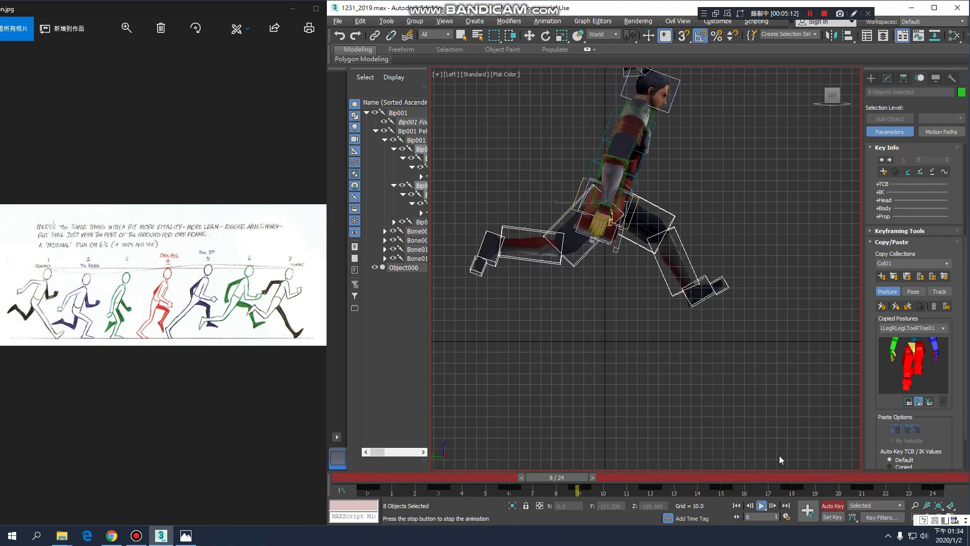
Examine the playing run cycle from several angles in a perspective view
alt+middle_drag(767, 406, 707, 429)
alt+middle_drag(618, 408, 769, 426)
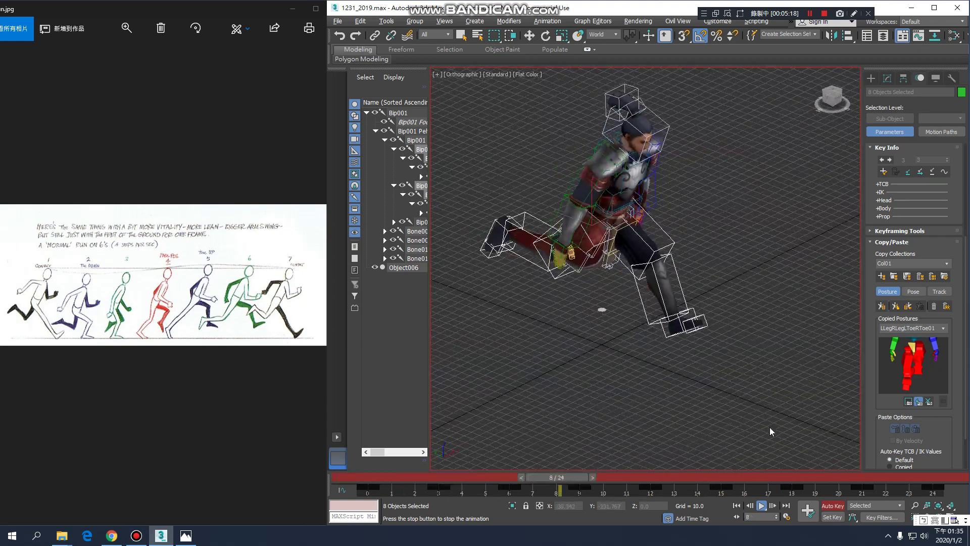
key(p)
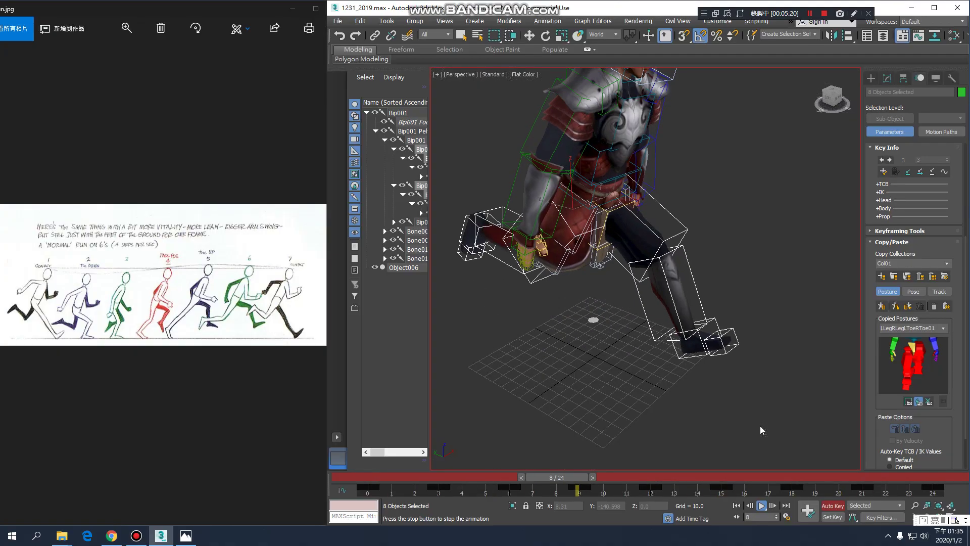
alt+middle_drag(743, 409, 764, 423)
scroll(755, 409, down, 3)
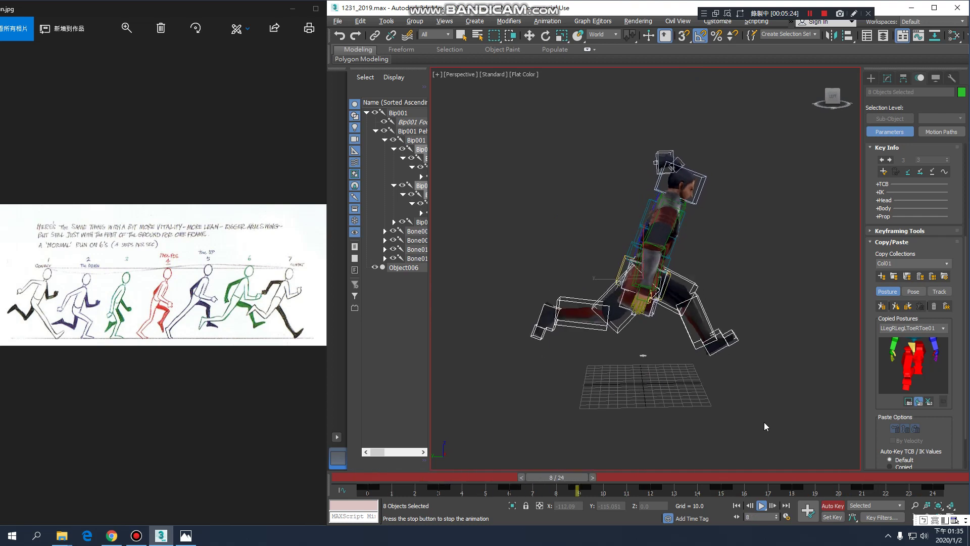